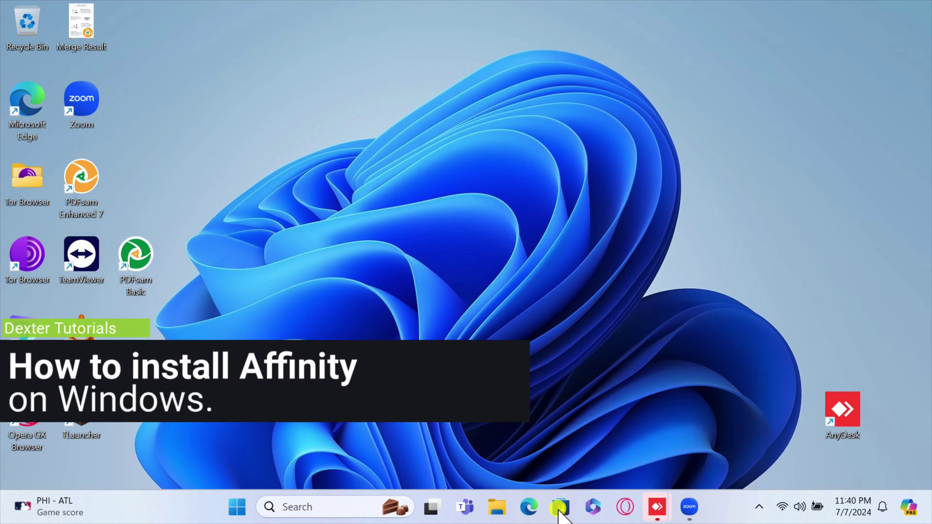
Launch Microsoft Edge from the Windows taskbar.
{"action": "left_click", "coordinate": [530, 508]}
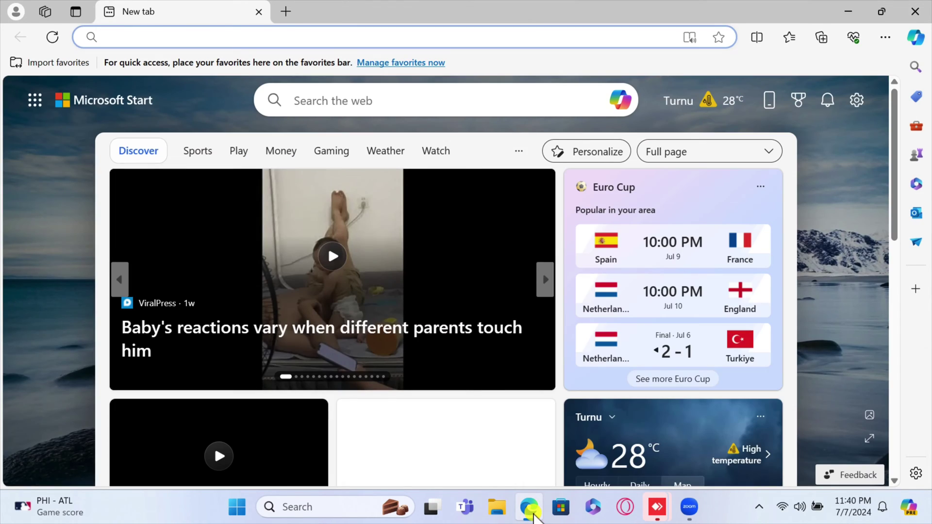
Run a Bing search for 'affinity' from the Edge address bar.
{"action": "type", "text": "af"}
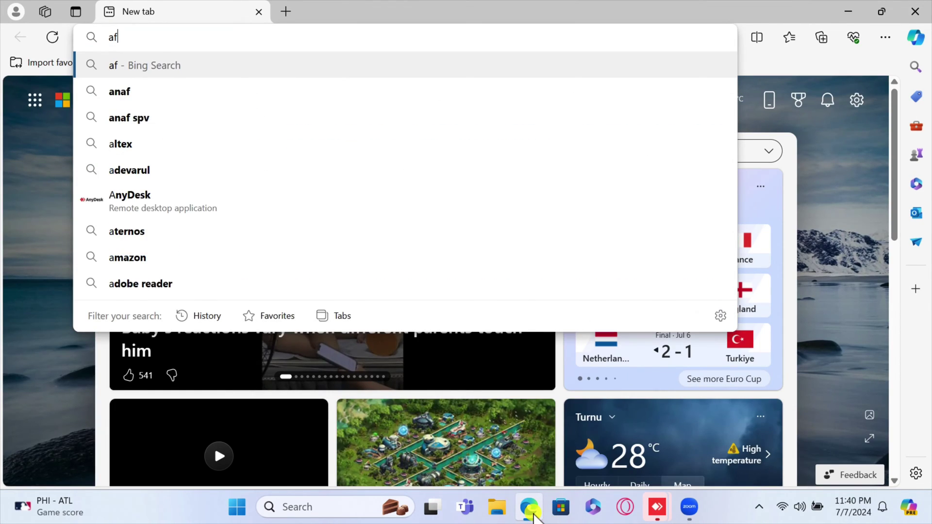
{"action": "type", "text": "finit"}
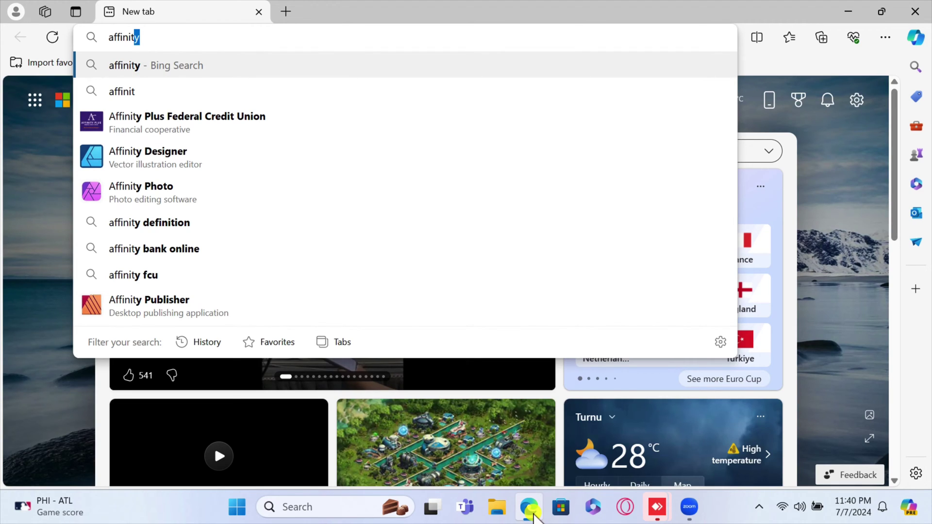
{"action": "type", "text": "y"}
{"action": "key", "text": "Return"}
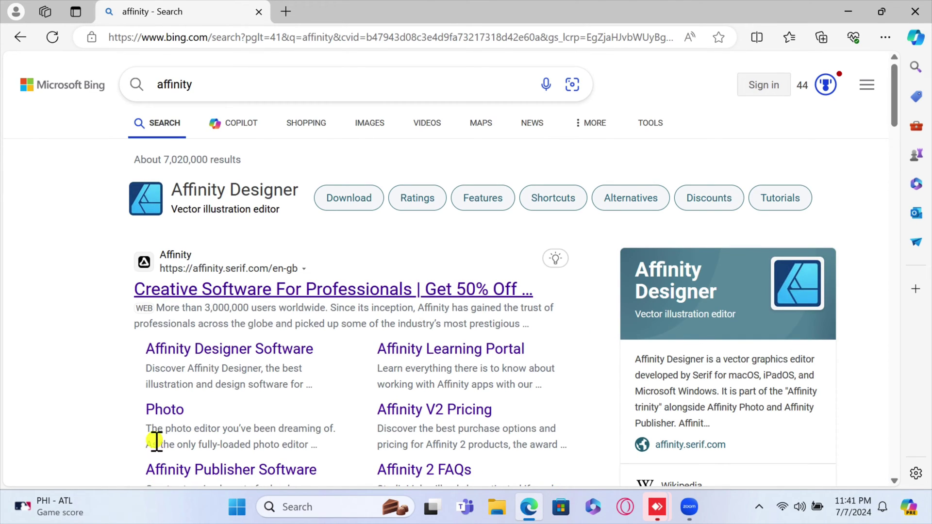
Open the official Affinity site, accept all cookies, and go to the Designer page.
{"action": "left_click", "coordinate": [184, 294]}
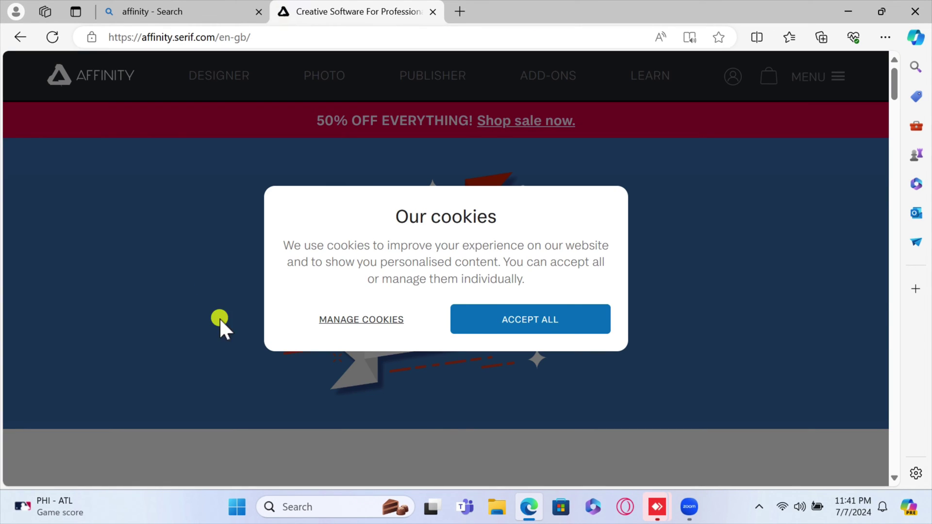
{"action": "left_click", "coordinate": [518, 321]}
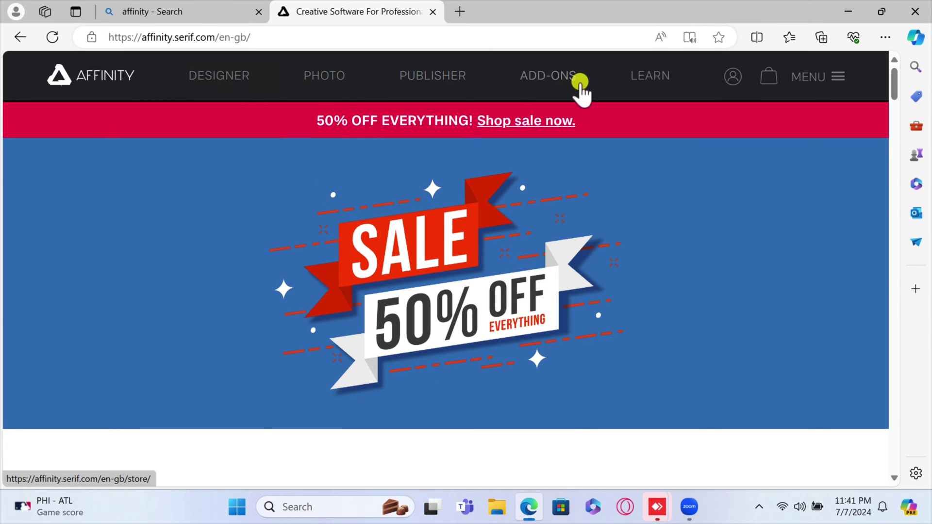
{"action": "left_click", "coordinate": [216, 78]}
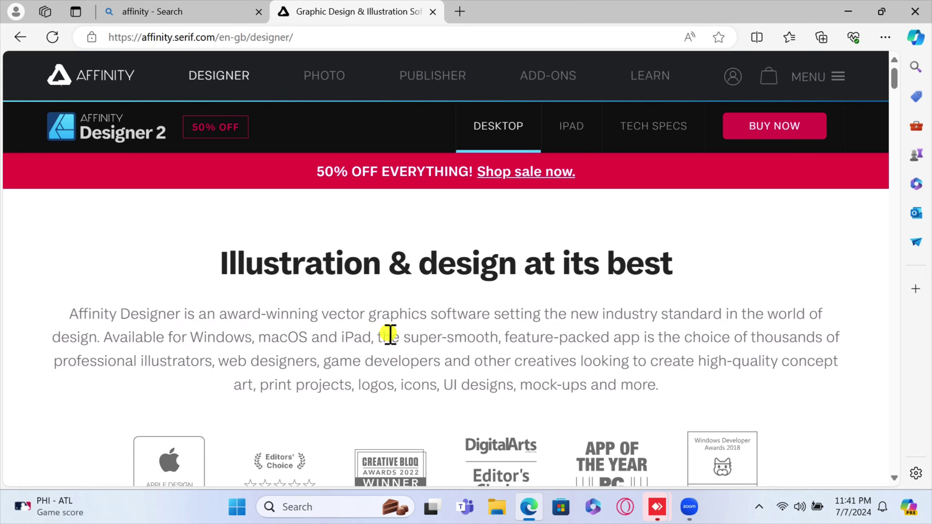
Scroll to pricing and highlight the €89.99 Universal Licence price.
{"action": "scroll", "coordinate": [390, 335], "scroll_direction": "down", "scroll_amount": 8}
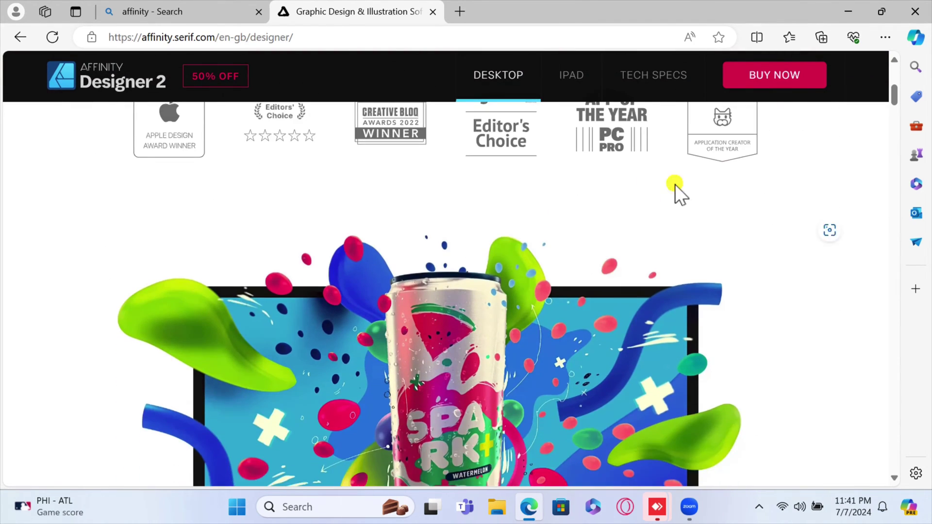
{"action": "scroll", "coordinate": [668, 354], "scroll_direction": "down", "scroll_amount": 9}
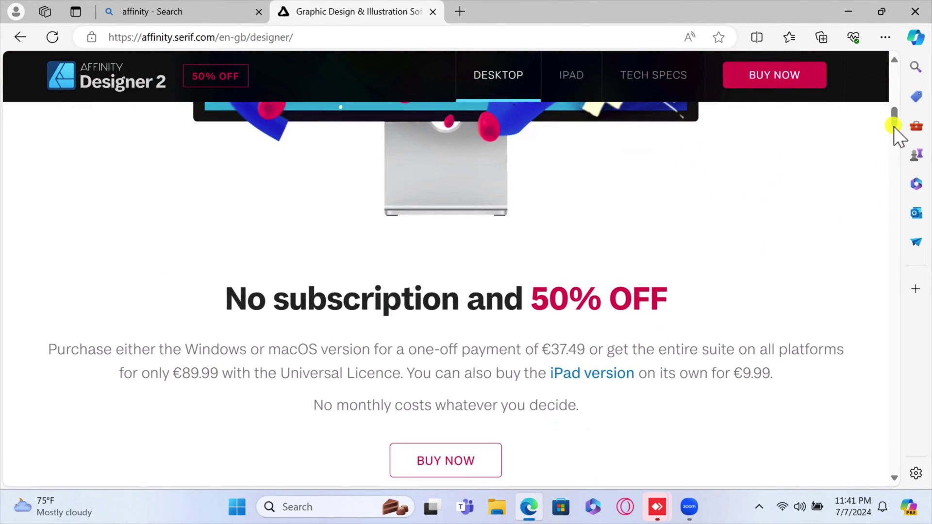
{"action": "left_click_drag", "start_coordinate": [893, 155], "coordinate": [872, 430]}
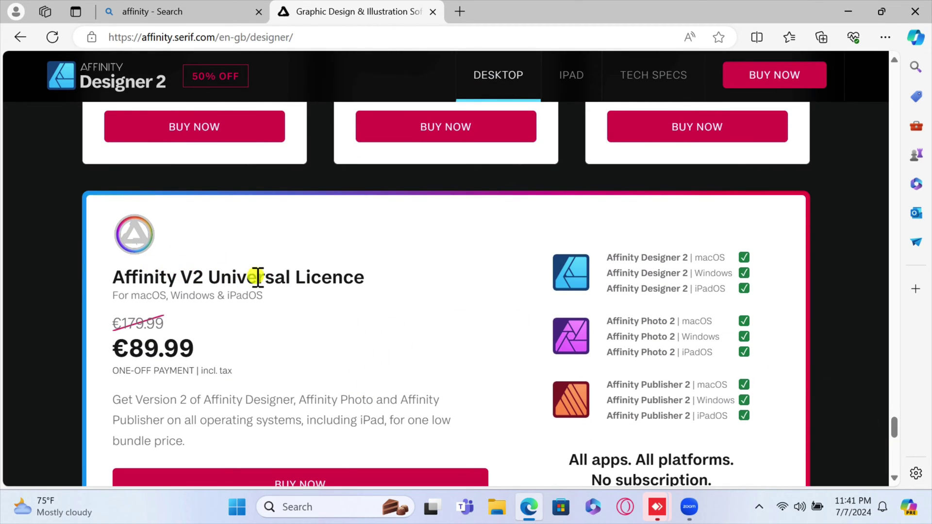
{"action": "left_click", "coordinate": [105, 345]}
{"action": "left_click_drag", "start_coordinate": [165, 356], "coordinate": [195, 357]}
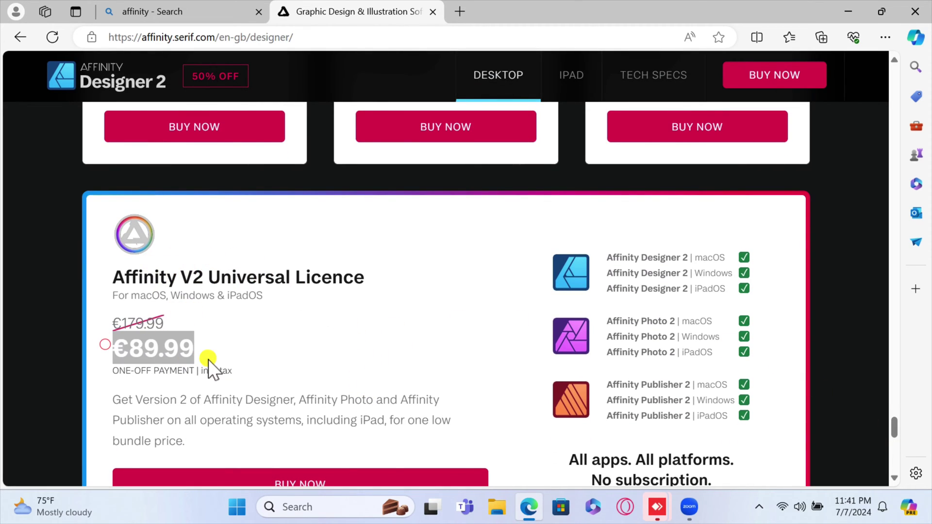
{"action": "left_click", "coordinate": [194, 377]}
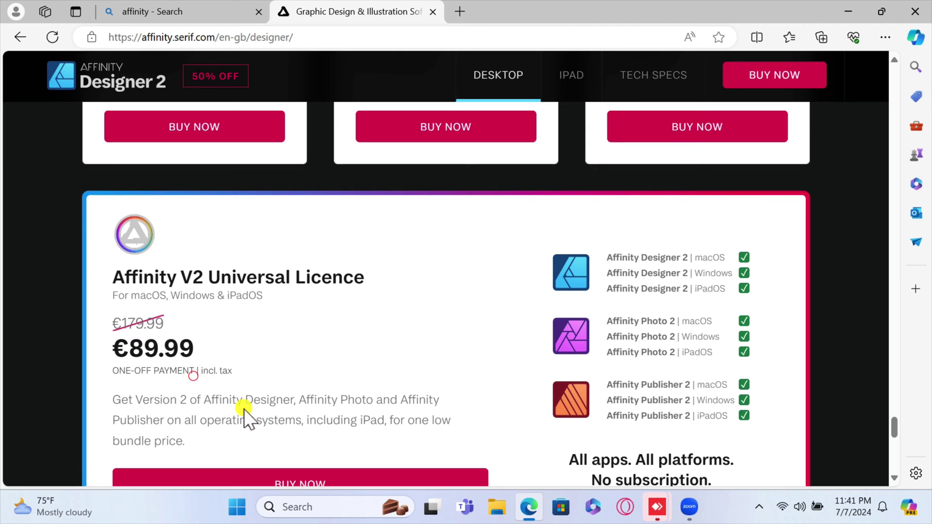
{"action": "scroll", "coordinate": [244, 409], "scroll_direction": "down", "scroll_amount": 3}
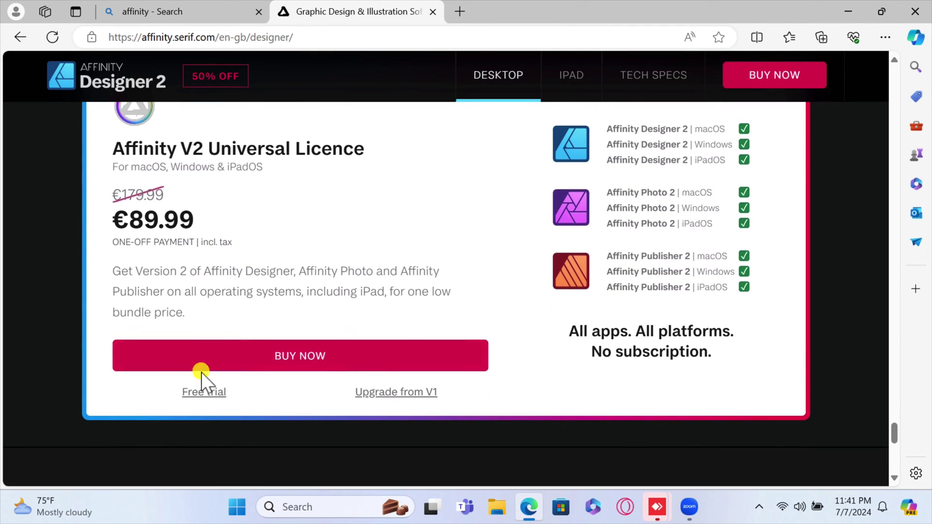
Start the Universal Licence free-trial checkout and enter the account e-mail as a new customer.
{"action": "left_click", "coordinate": [213, 391]}
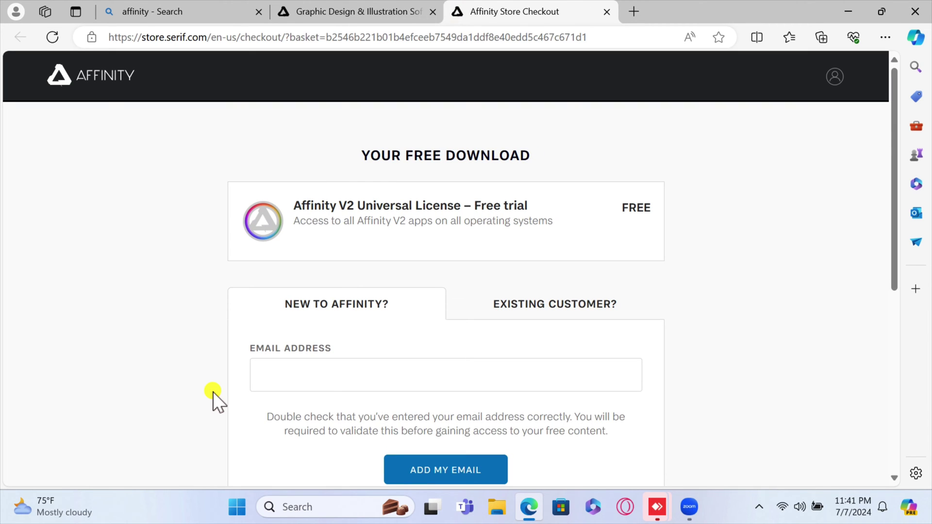
{"action": "scroll", "coordinate": [270, 390], "scroll_direction": "down", "scroll_amount": 1}
{"action": "left_click", "coordinate": [287, 348]}
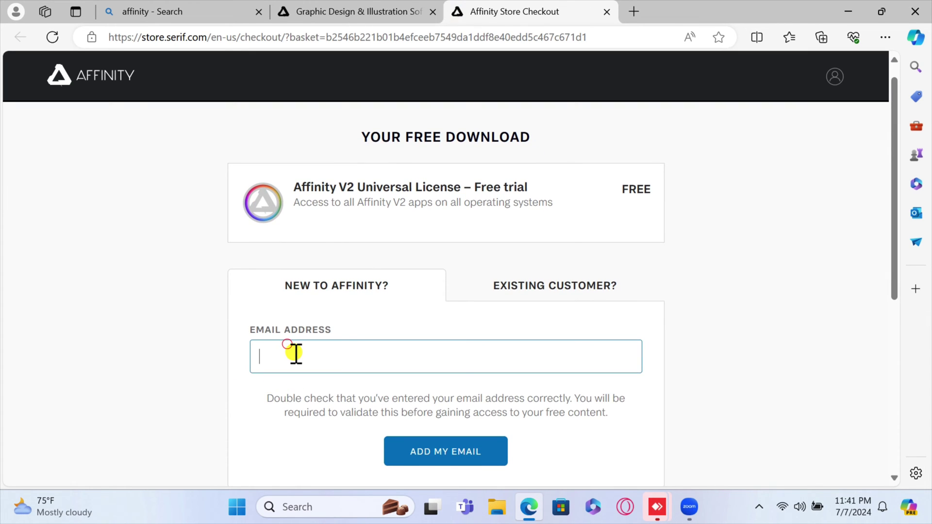
{"action": "left_click", "coordinate": [572, 282]}
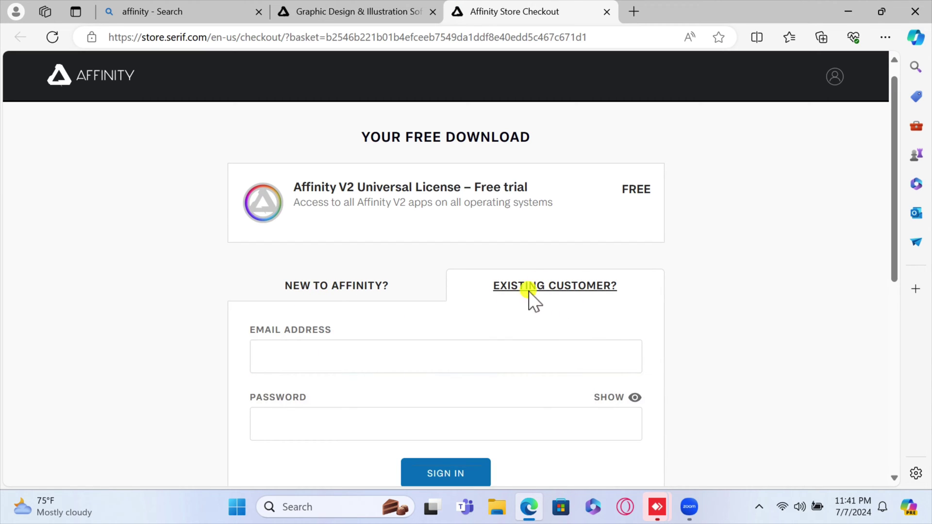
{"action": "left_click", "coordinate": [342, 288]}
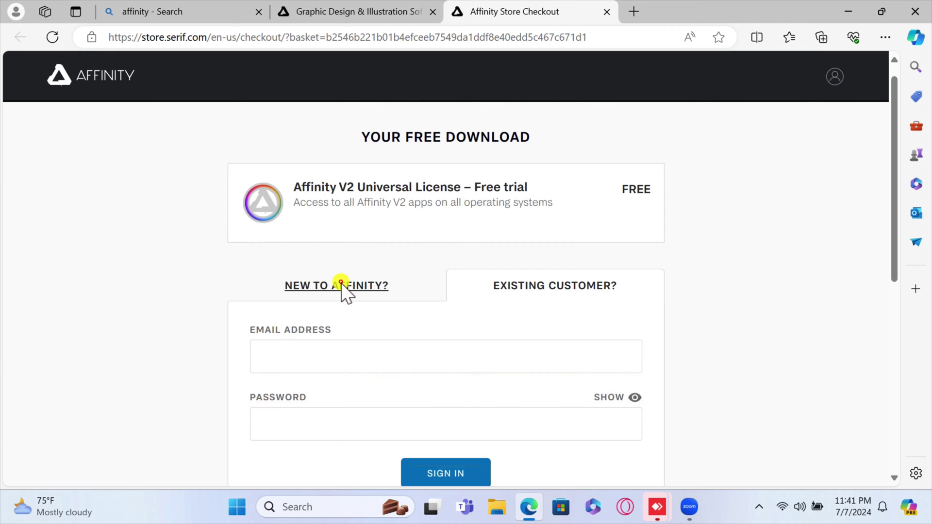
{"action": "left_click", "coordinate": [339, 345]}
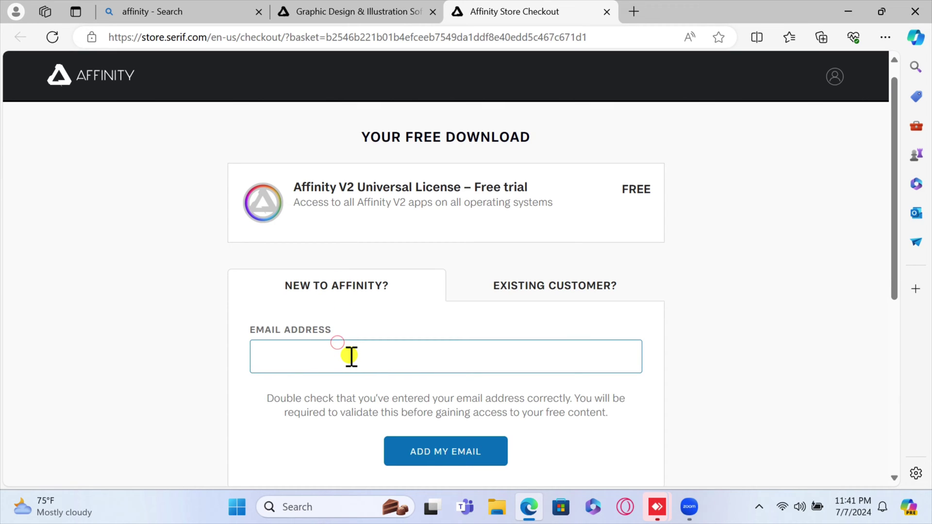
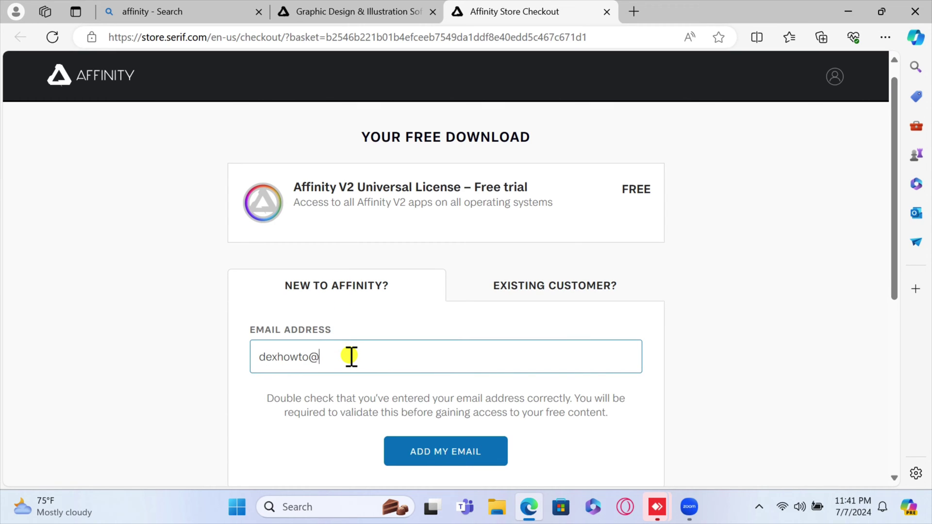
Switch to Existing Customer sign-in and begin typing the account e-mail.
{"action": "left_click", "coordinate": [527, 294]}
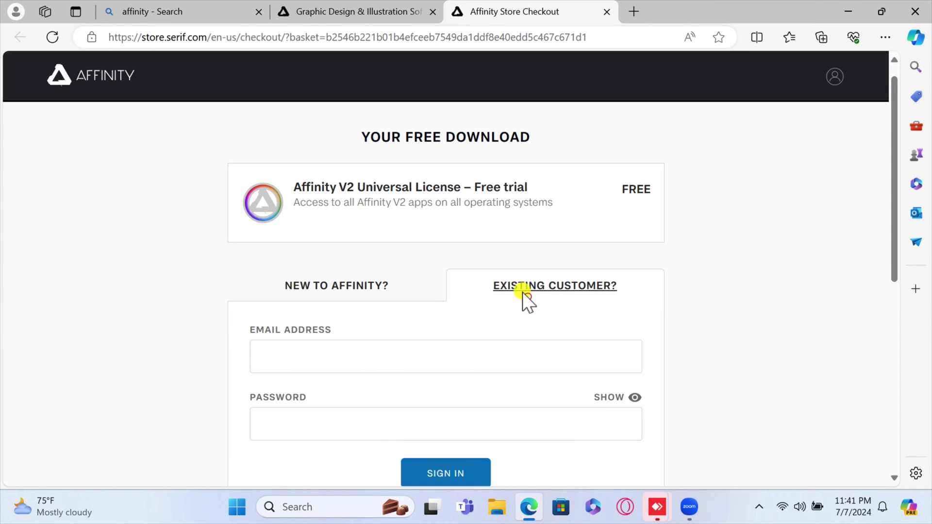
{"action": "left_click", "coordinate": [345, 365]}
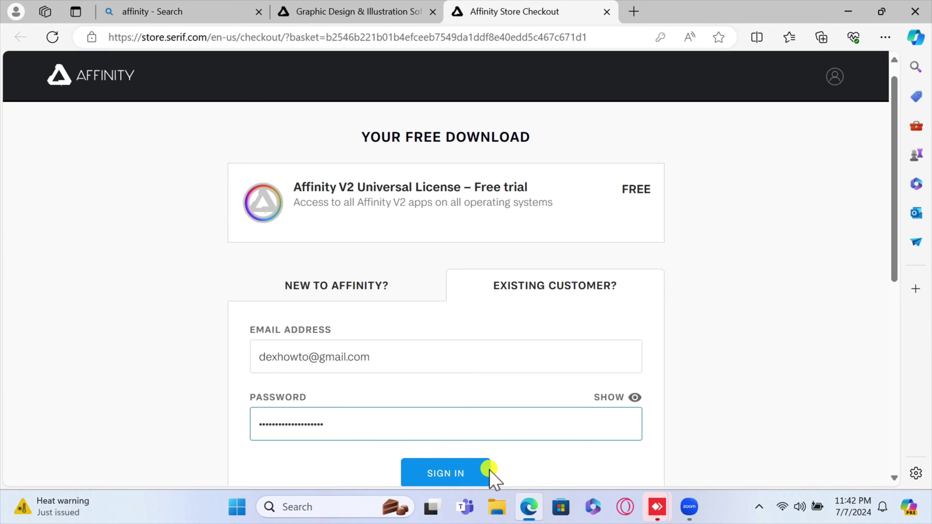
Sign in to the Affinity account and dismiss Edge's save-password offer.
{"action": "left_click", "coordinate": [488, 470]}
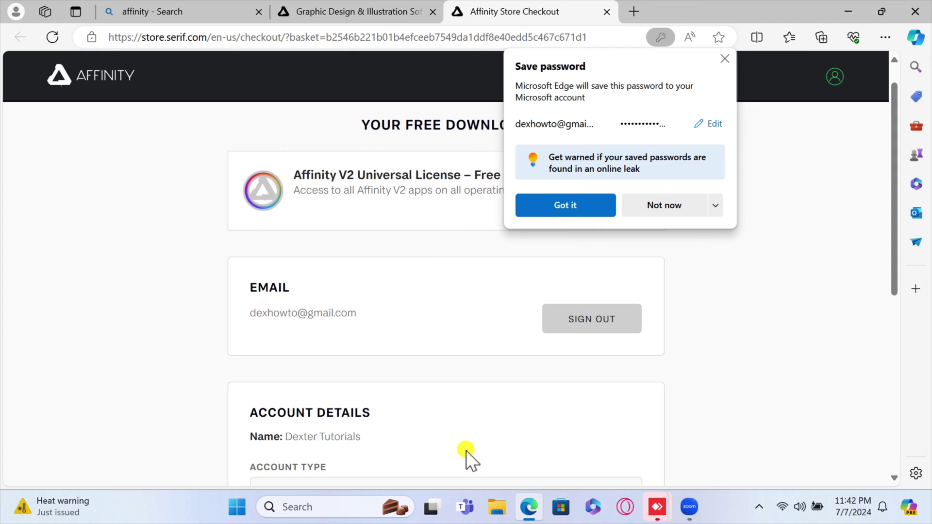
{"action": "left_click", "coordinate": [432, 398]}
{"action": "left_click", "coordinate": [569, 208]}
{"action": "scroll", "coordinate": [454, 383], "scroll_direction": "down", "scroll_amount": 6}
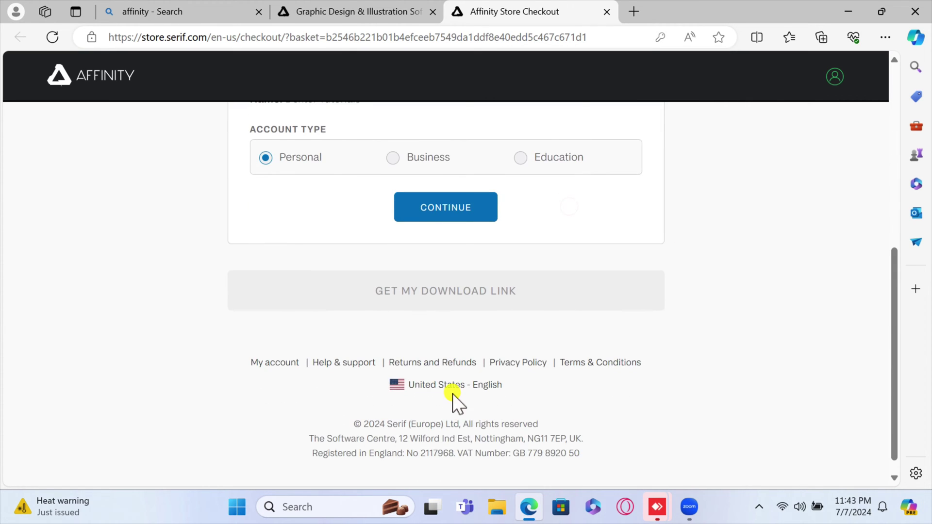
{"action": "scroll", "coordinate": [452, 393], "scroll_direction": "up", "scroll_amount": 3}
Confirm the Personal account type and request the free-trial download link.
{"action": "left_click", "coordinate": [446, 359]}
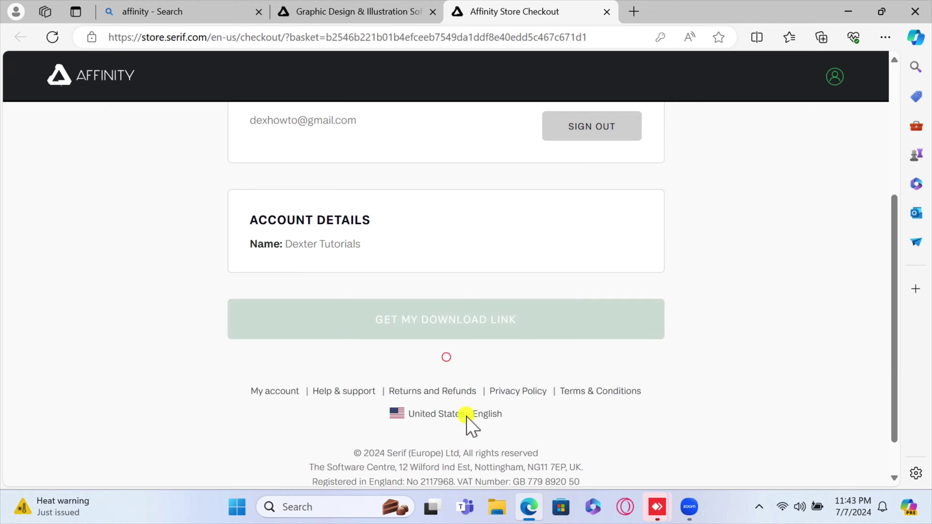
{"action": "scroll", "coordinate": [474, 442], "scroll_direction": "down", "scroll_amount": 2}
{"action": "left_click", "coordinate": [464, 388]}
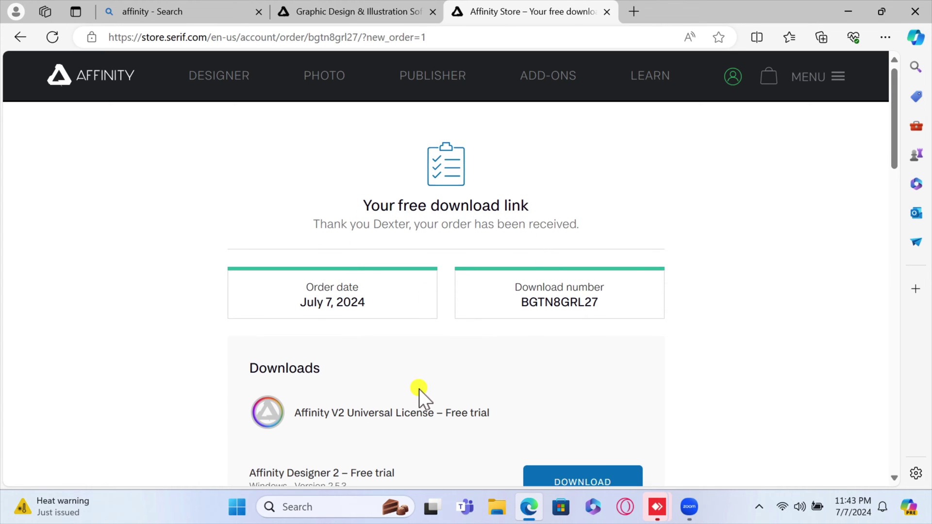
{"action": "scroll", "coordinate": [433, 398], "scroll_direction": "down", "scroll_amount": 5}
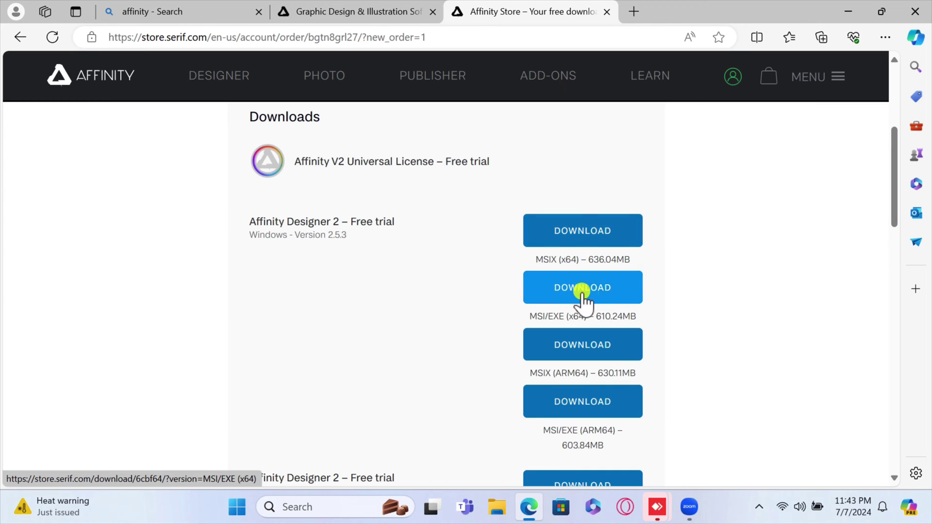
{"action": "scroll", "coordinate": [495, 378], "scroll_direction": "down", "scroll_amount": 1}
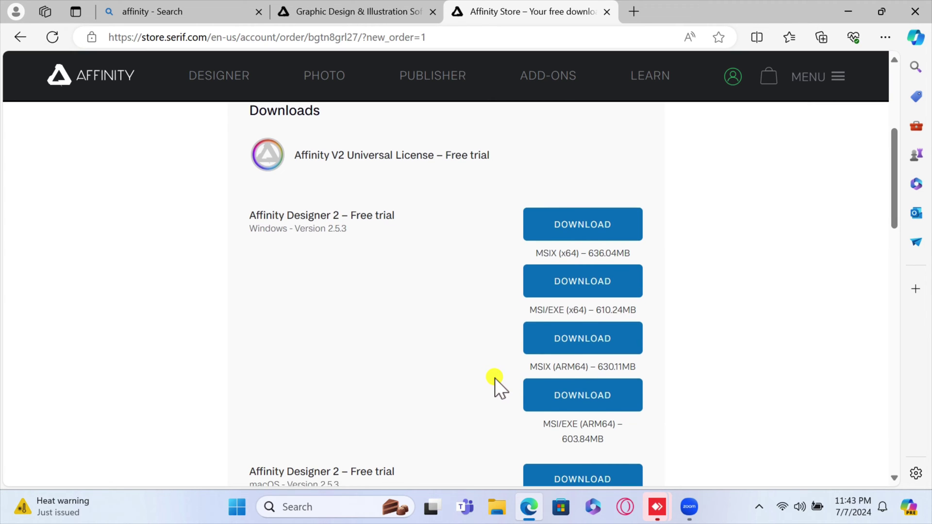
{"action": "scroll", "coordinate": [494, 378], "scroll_direction": "down", "scroll_amount": 2}
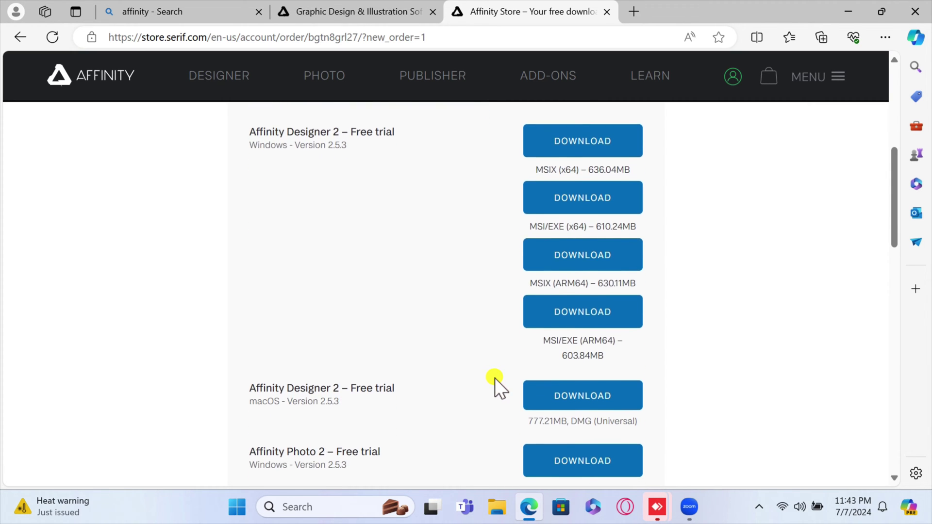
{"action": "scroll", "coordinate": [495, 377], "scroll_direction": "down", "scroll_amount": 1}
{"action": "scroll", "coordinate": [494, 378], "scroll_direction": "down", "scroll_amount": 1}
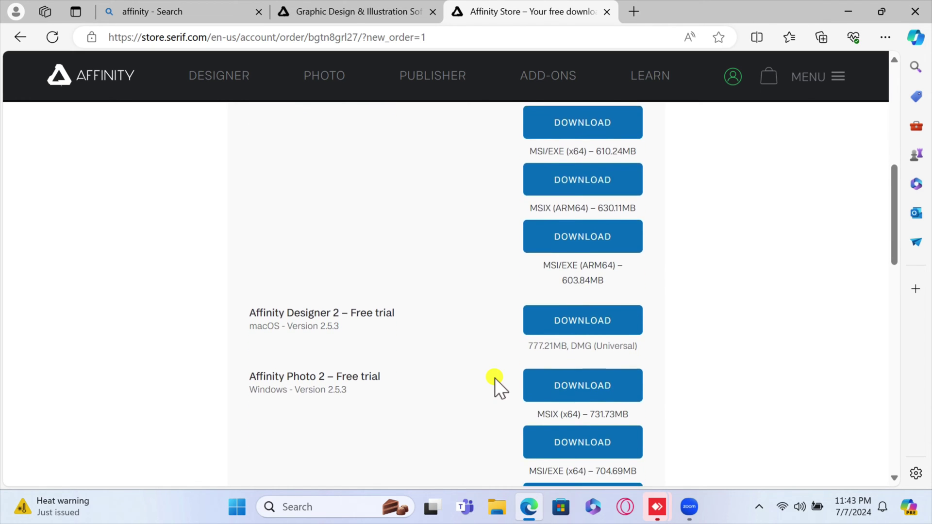
{"action": "scroll", "coordinate": [494, 377], "scroll_direction": "down", "scroll_amount": 1}
{"action": "scroll", "coordinate": [359, 320], "scroll_direction": "down", "scroll_amount": 2}
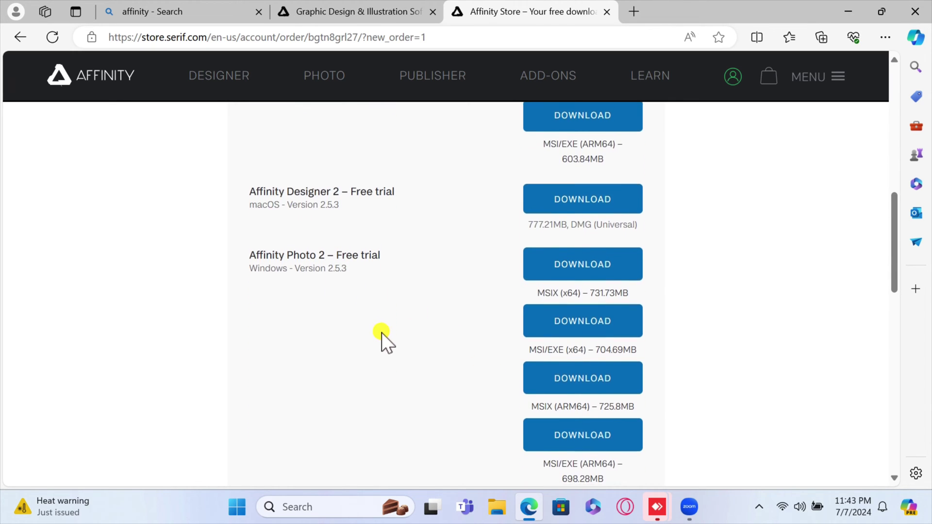
{"action": "scroll", "coordinate": [408, 339], "scroll_direction": "down", "scroll_amount": 12}
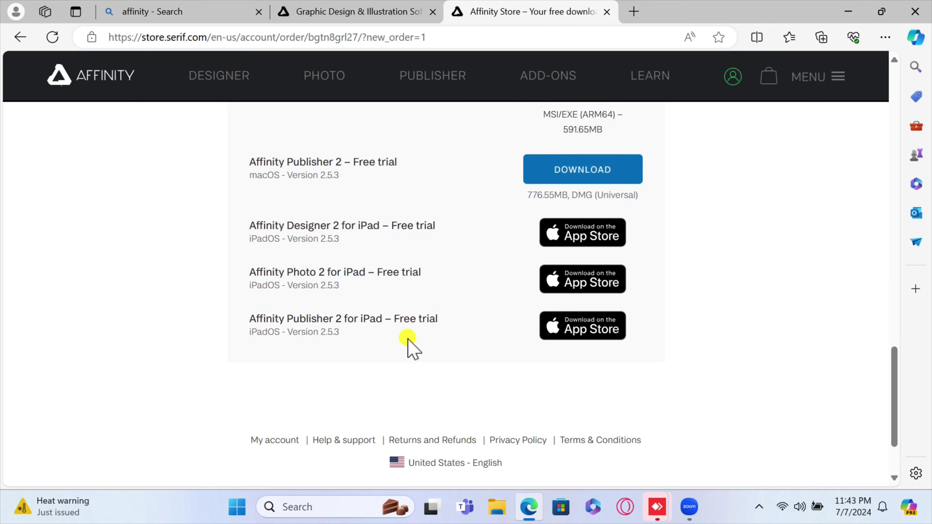
{"action": "scroll", "coordinate": [407, 339], "scroll_direction": "up", "scroll_amount": 1}
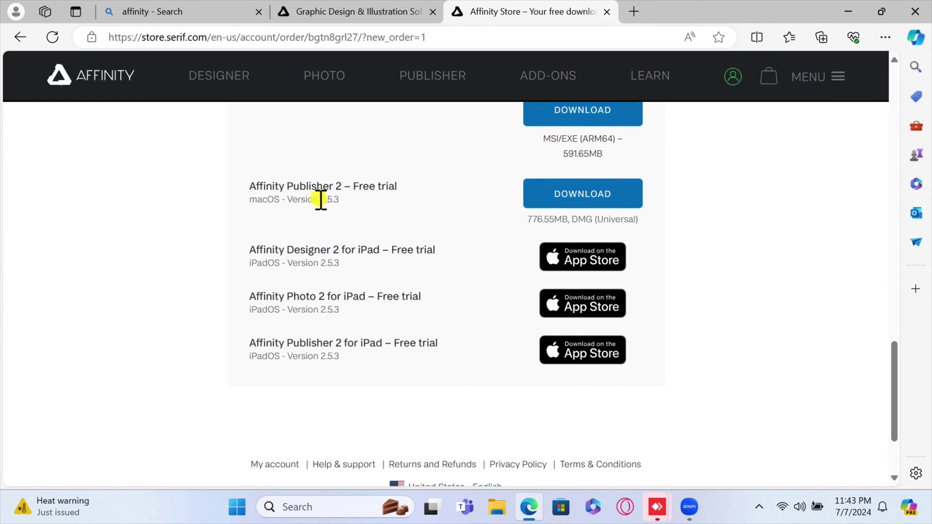
{"action": "scroll", "coordinate": [362, 282], "scroll_direction": "up", "scroll_amount": 5}
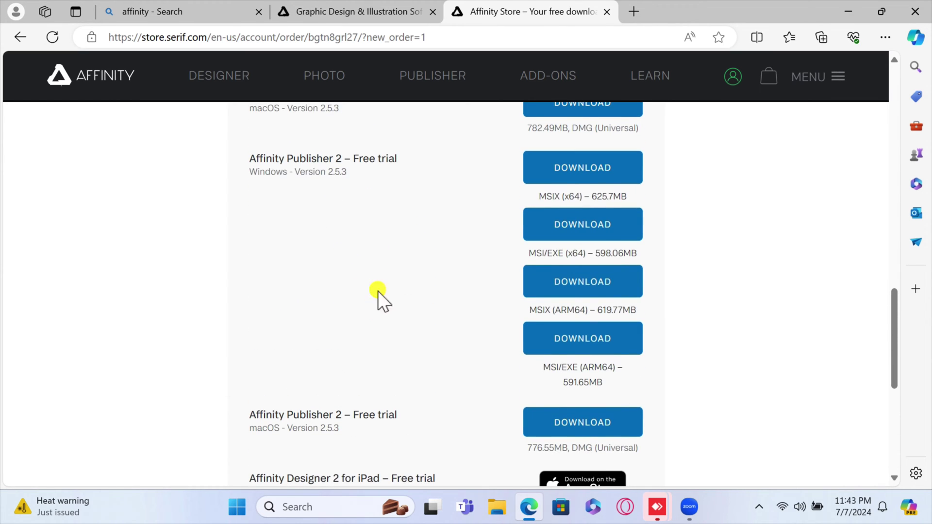
{"action": "scroll", "coordinate": [368, 291], "scroll_direction": "up", "scroll_amount": 12}
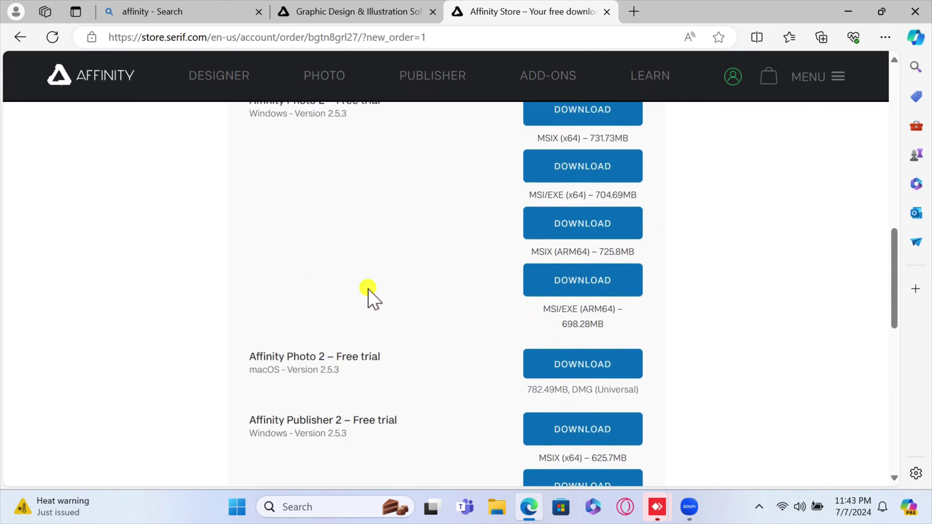
{"action": "scroll", "coordinate": [368, 290], "scroll_direction": "up", "scroll_amount": 6}
{"action": "scroll", "coordinate": [359, 321], "scroll_direction": "down", "scroll_amount": 2}
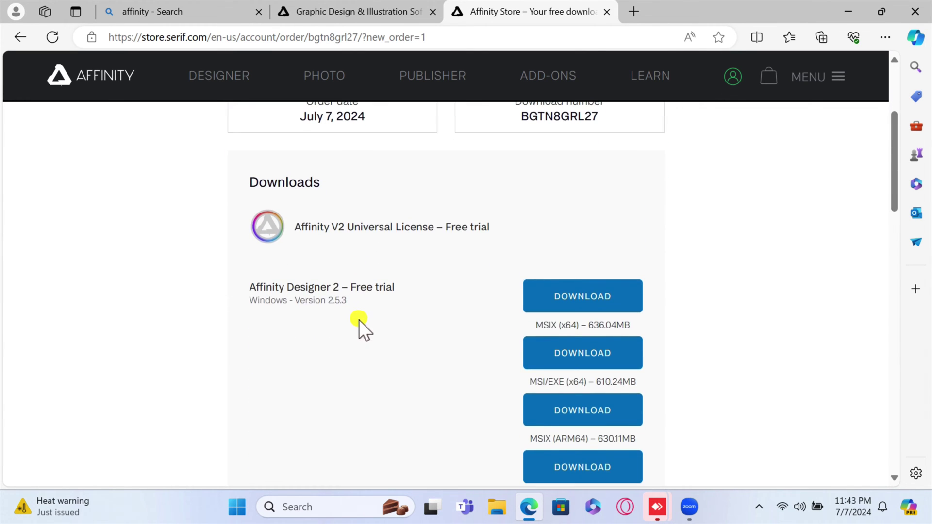
Download the Designer 2 MSIX x64 installer, keep it despite the warning, and open it.
{"action": "left_click", "coordinate": [594, 297]}
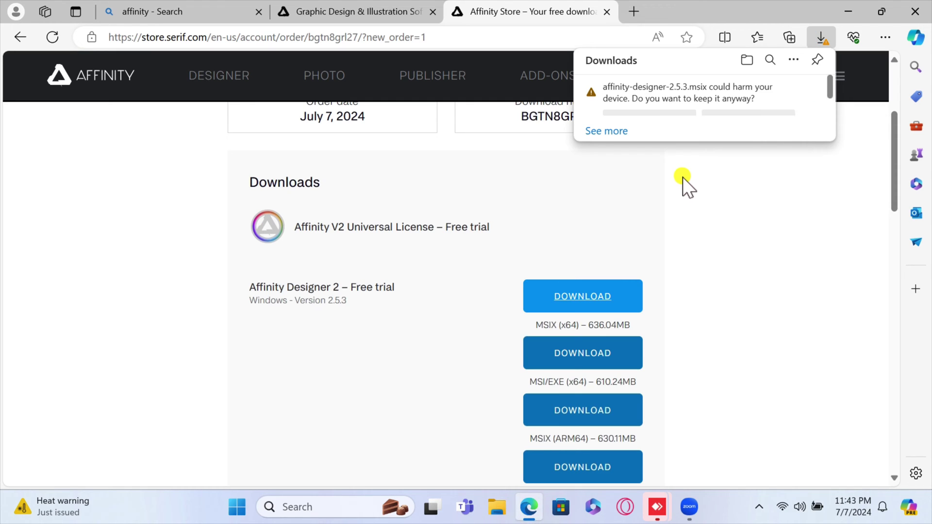
{"action": "left_click", "coordinate": [668, 127]}
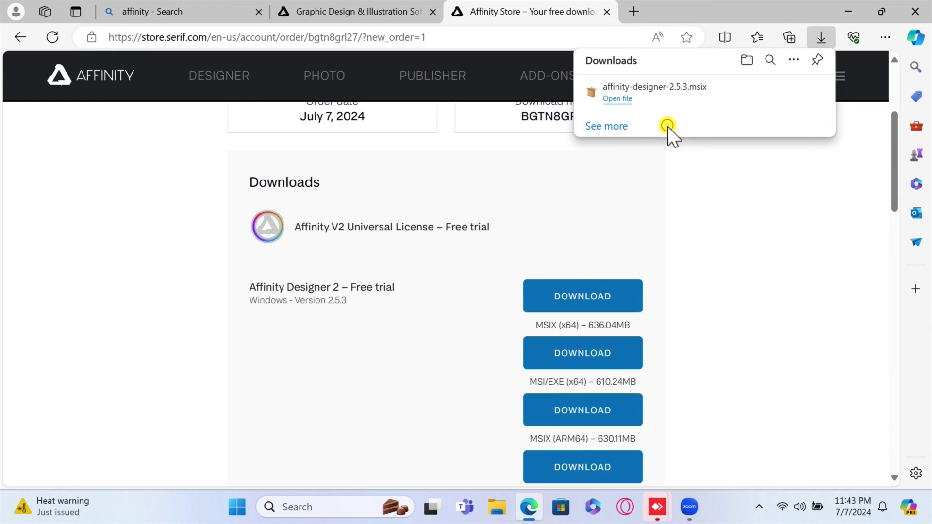
{"action": "left_click", "coordinate": [617, 100]}
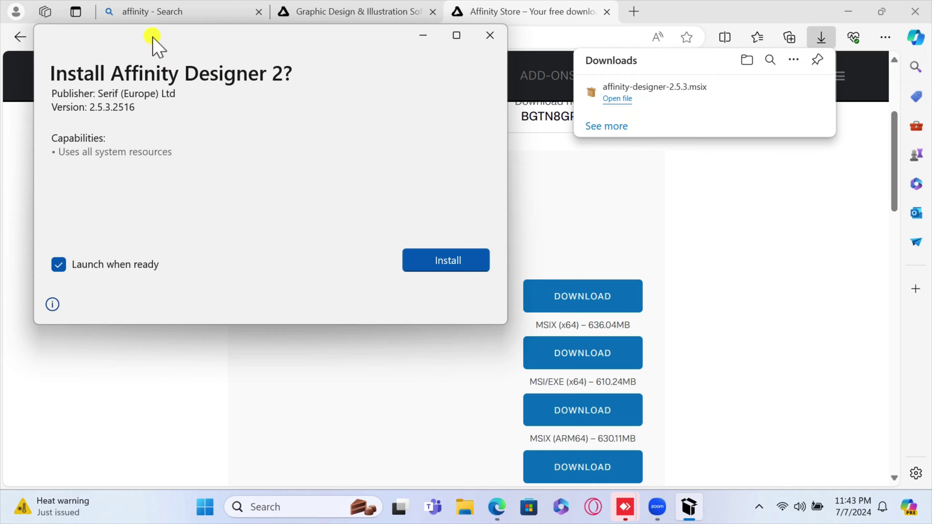
Install Affinity Designer 2 version 2.5.3.2516, close Edge, and launch Designer.
{"action": "left_click_drag", "start_coordinate": [152, 37], "coordinate": [294, 83]}
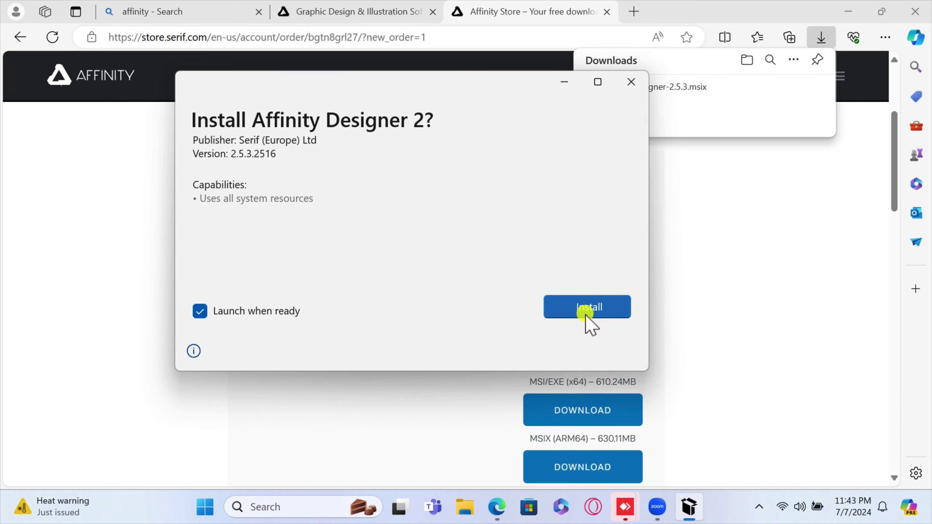
{"action": "left_click", "coordinate": [590, 308]}
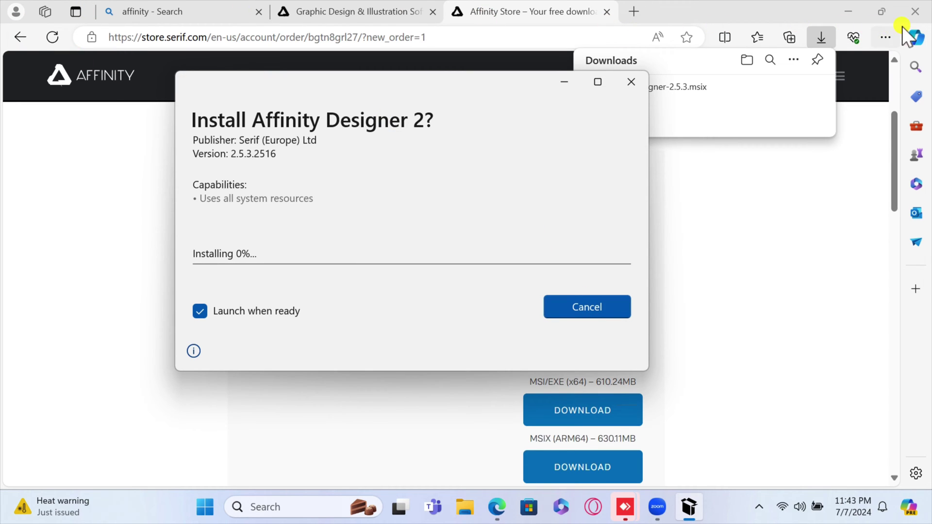
{"action": "left_click", "coordinate": [914, 14]}
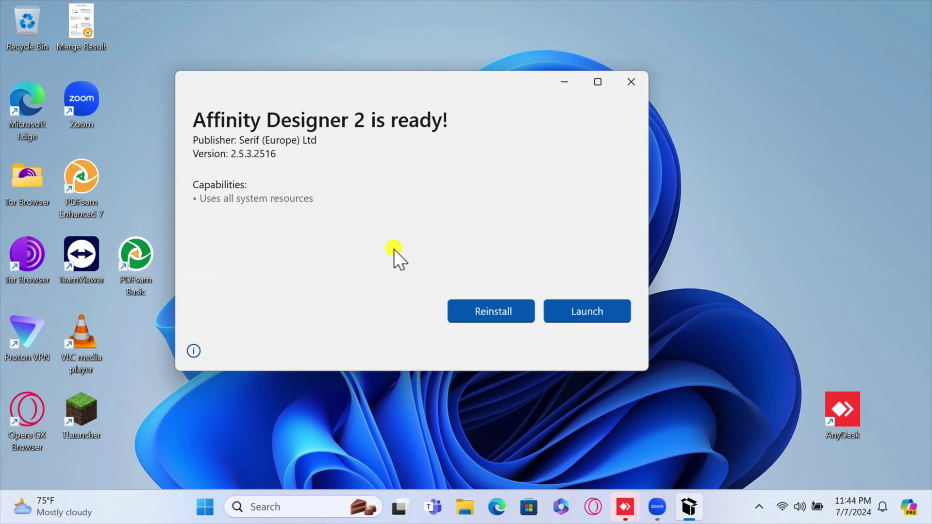
{"action": "key", "text": "alt+F4"}
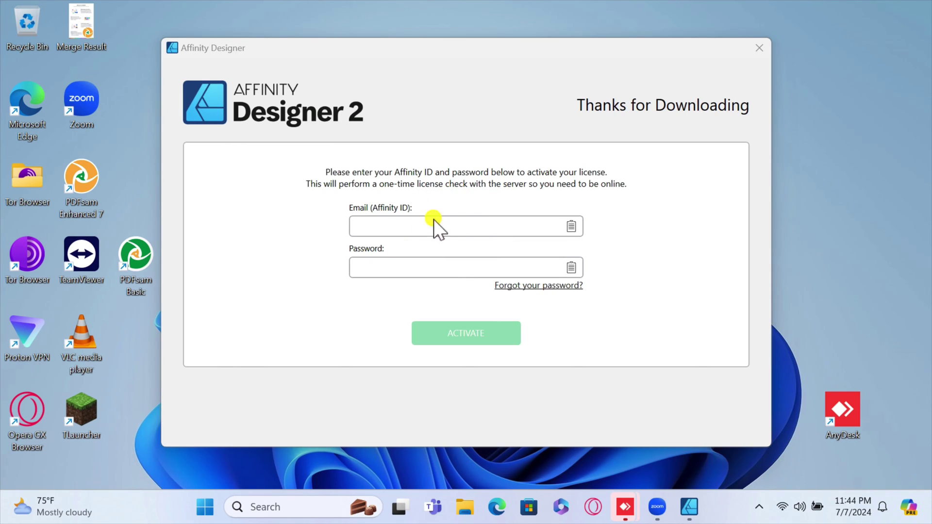
Activate Designer using the Affinity ID e-mail and the pasted account password.
{"action": "left_click", "coordinate": [432, 224]}
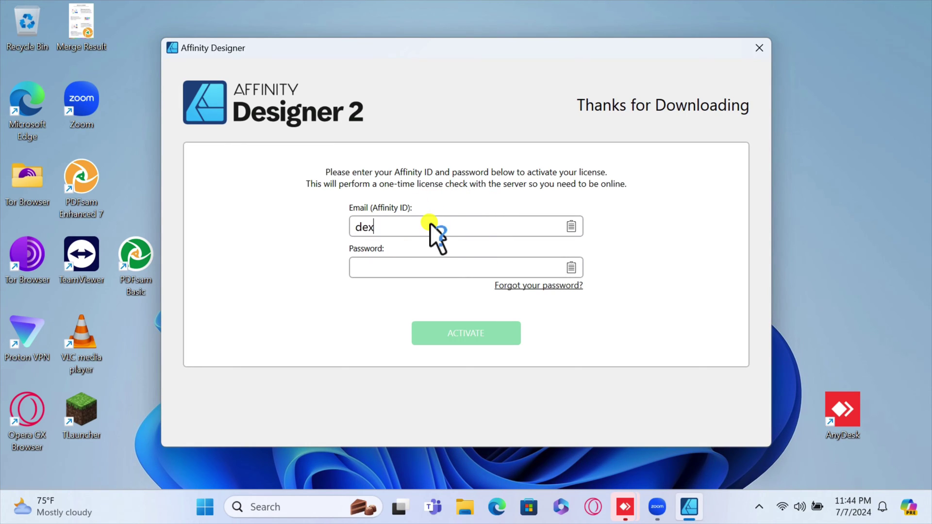
{"action": "key", "text": "Tab"}
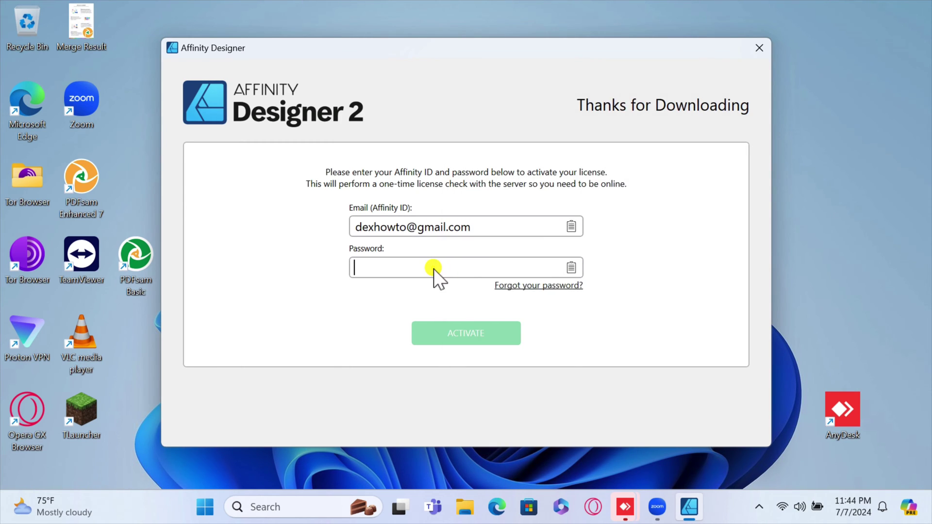
{"action": "right_click", "coordinate": [433, 269]}
{"action": "left_click", "coordinate": [466, 305]}
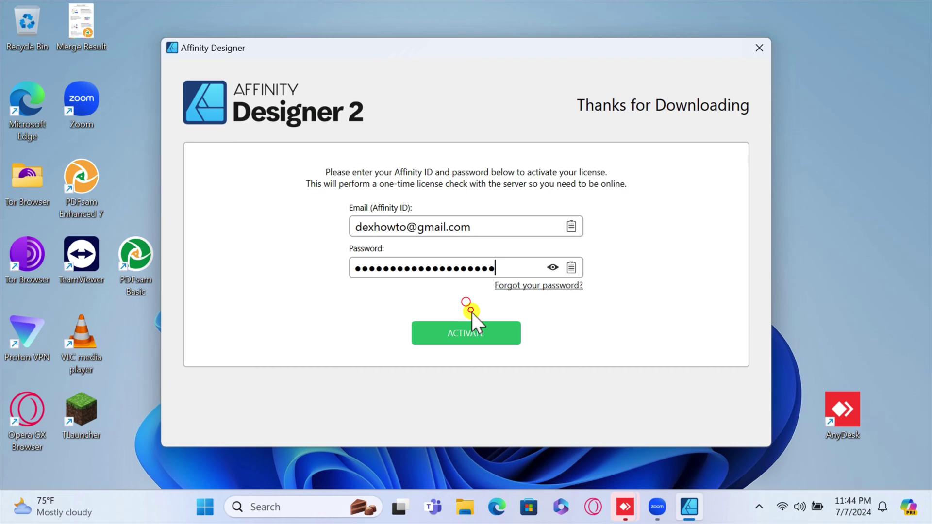
{"action": "left_click", "coordinate": [481, 337]}
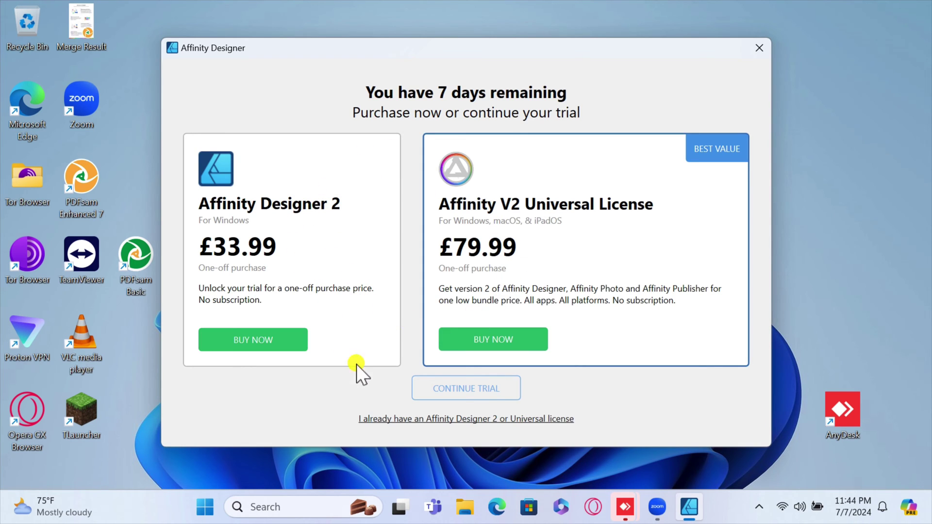
Continue the trial, accept the licence agreement, and decline sharing analytics.
{"action": "left_click", "coordinate": [465, 391]}
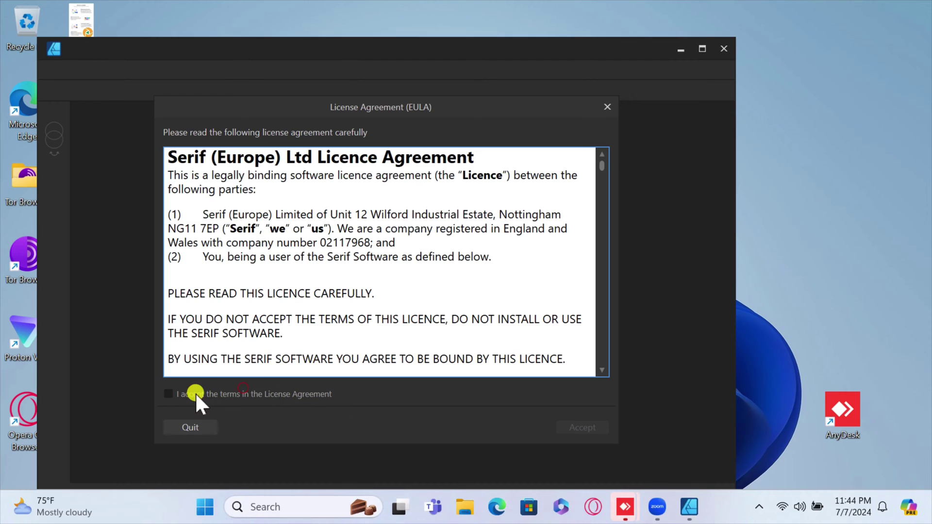
{"action": "left_click", "coordinate": [168, 394]}
{"action": "left_click", "coordinate": [570, 427]}
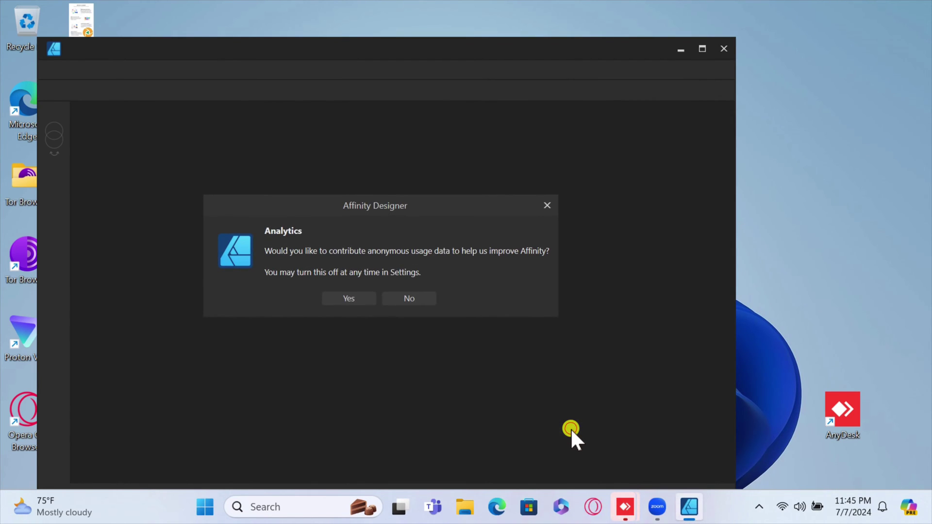
{"action": "left_click", "coordinate": [418, 298]}
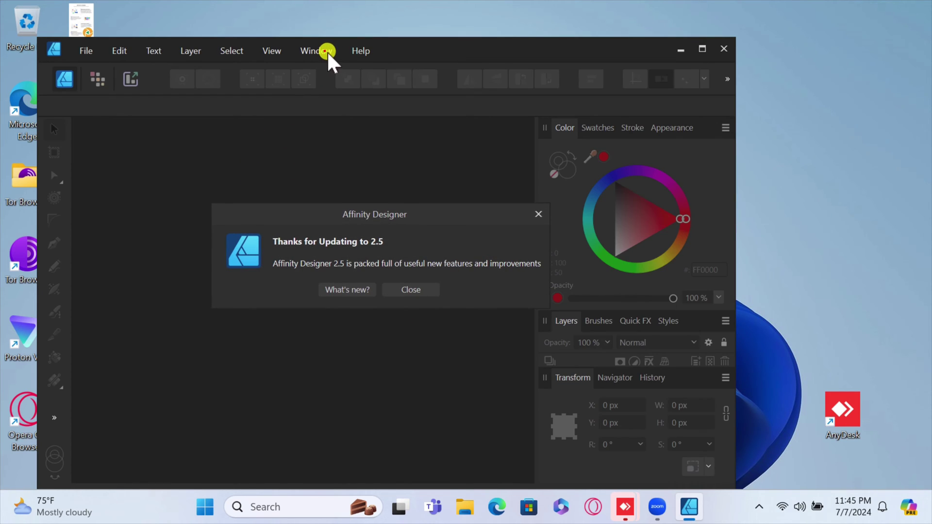
Dismiss the update notice and Lessons window, then reposition the Designer window.
{"action": "left_click", "coordinate": [398, 291]}
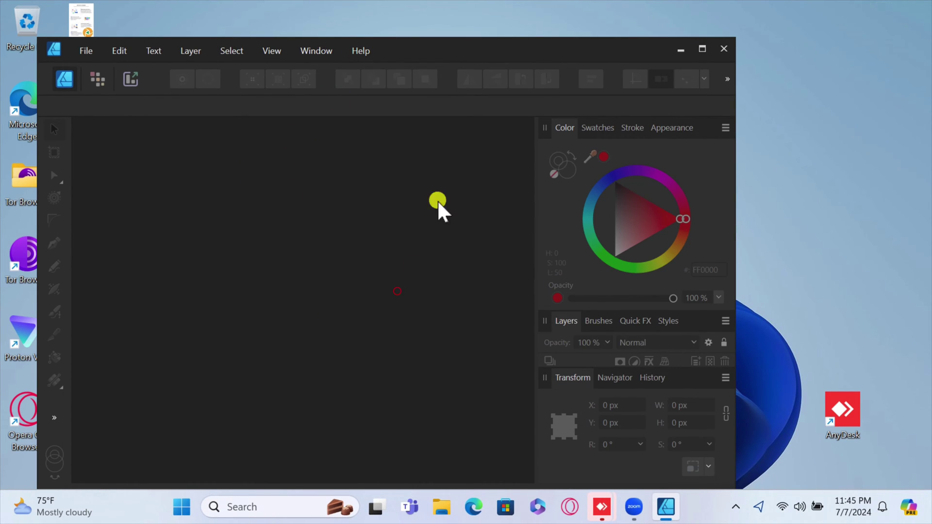
{"action": "left_click_drag", "start_coordinate": [417, 24], "coordinate": [467, 15]}
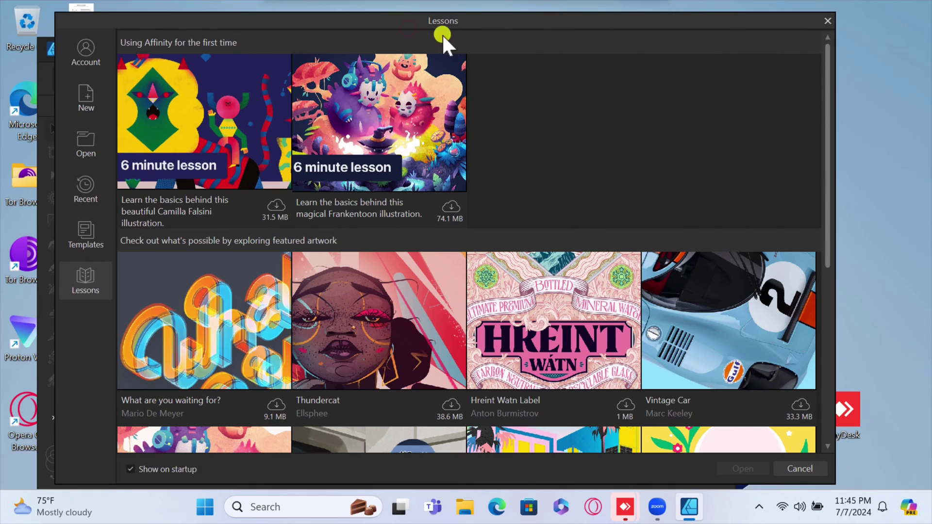
{"action": "left_click", "coordinate": [832, 20]}
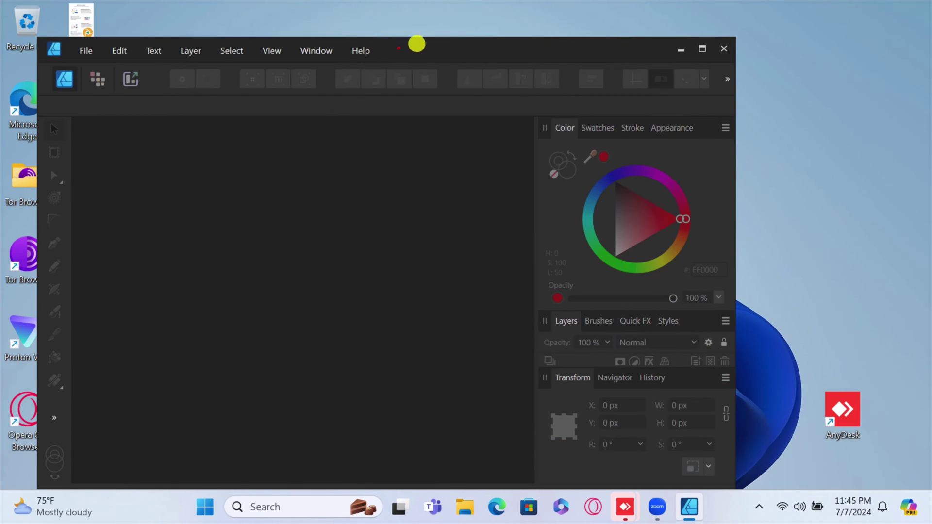
{"action": "left_click_drag", "start_coordinate": [416, 41], "coordinate": [453, 27]}
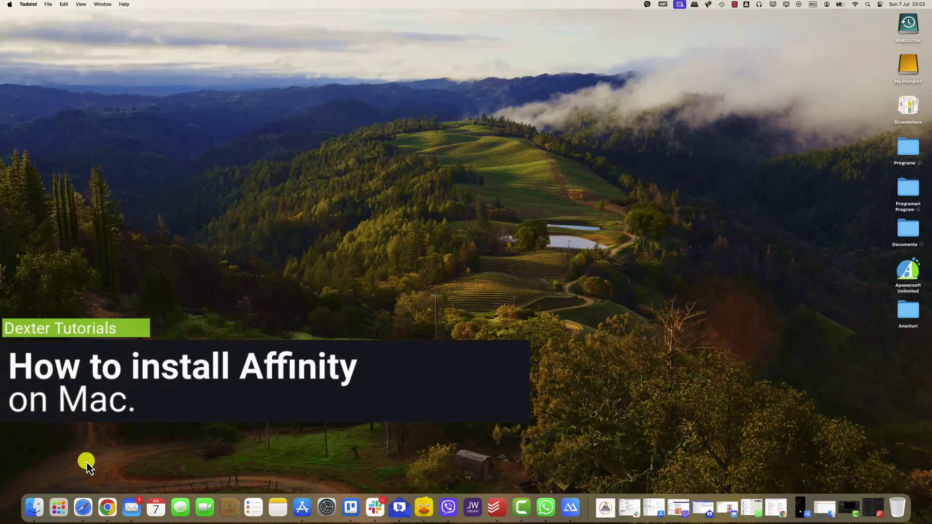
Open Safari from the Mac Dock.
{"action": "left_click", "coordinate": [83, 508]}
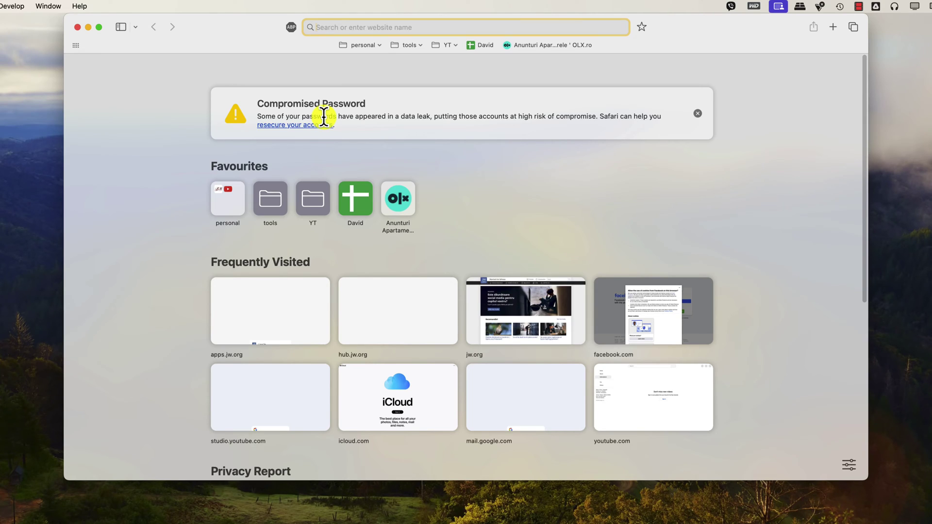
Search Google for 'affinity', open the affinity.serif.com result and accept all cookies.
{"action": "type", "text": "affinity"}
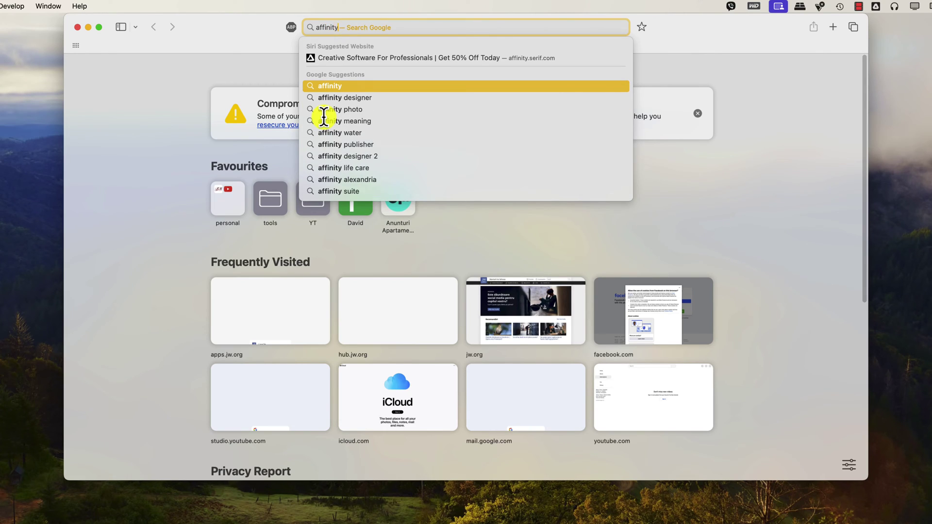
{"action": "key", "text": "Return"}
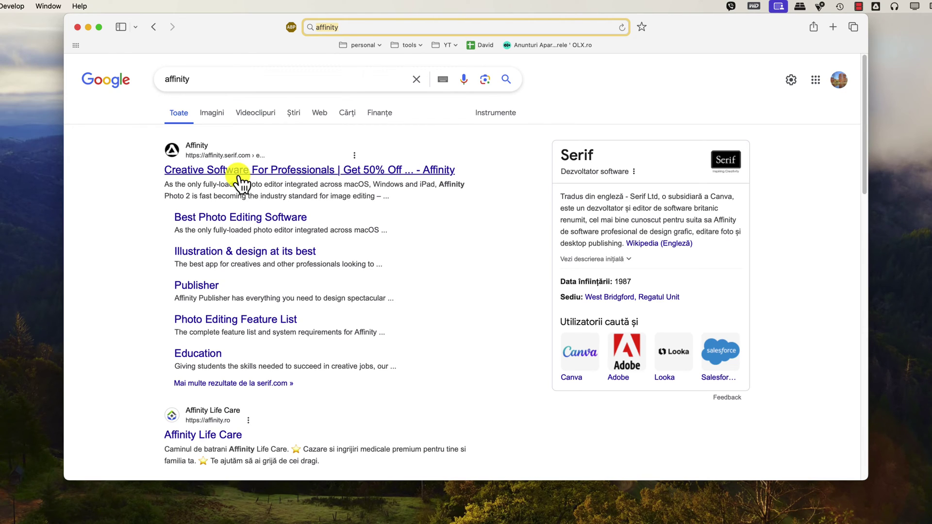
{"action": "left_click", "coordinate": [297, 176]}
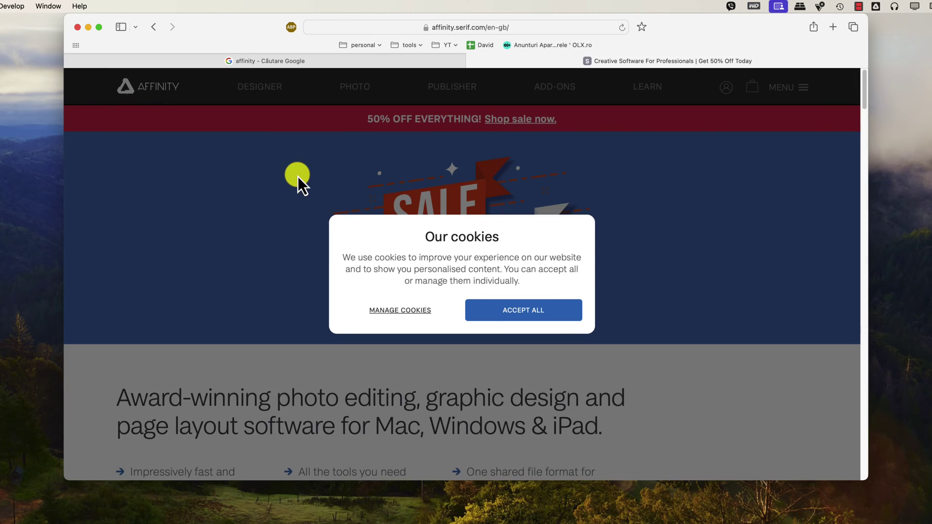
{"action": "left_click", "coordinate": [512, 309]}
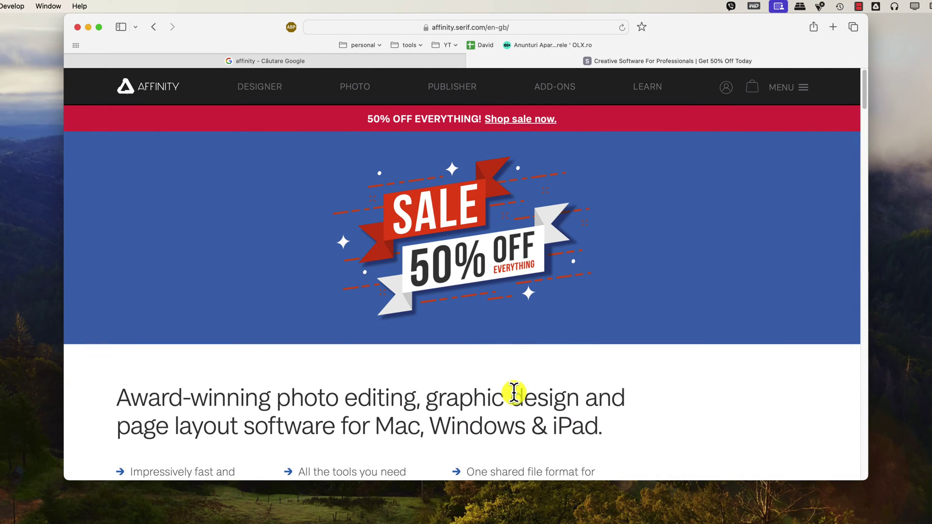
Go to the Designer product page and scroll down to the €89.99 V2 Universal Licence card.
{"action": "left_click", "coordinate": [268, 89]}
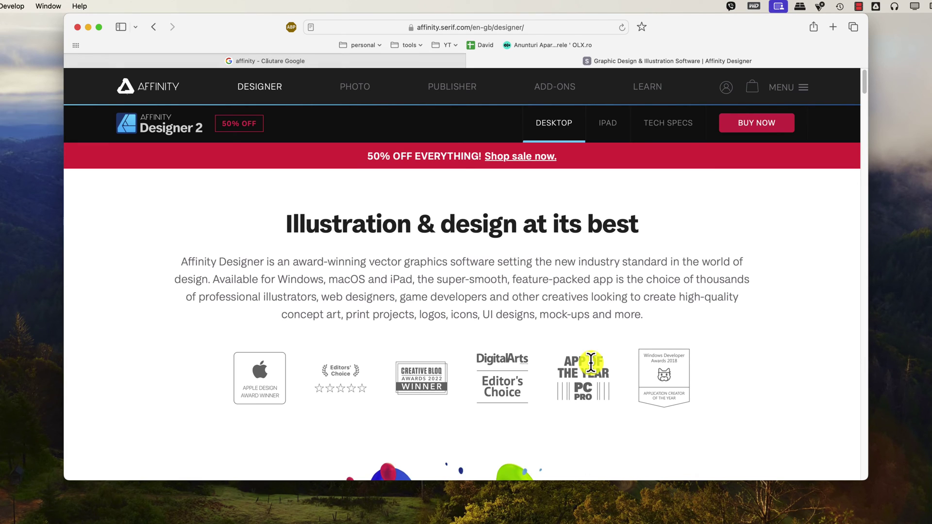
{"action": "scroll", "coordinate": [591, 363], "scroll_direction": "down", "scroll_amount": 15}
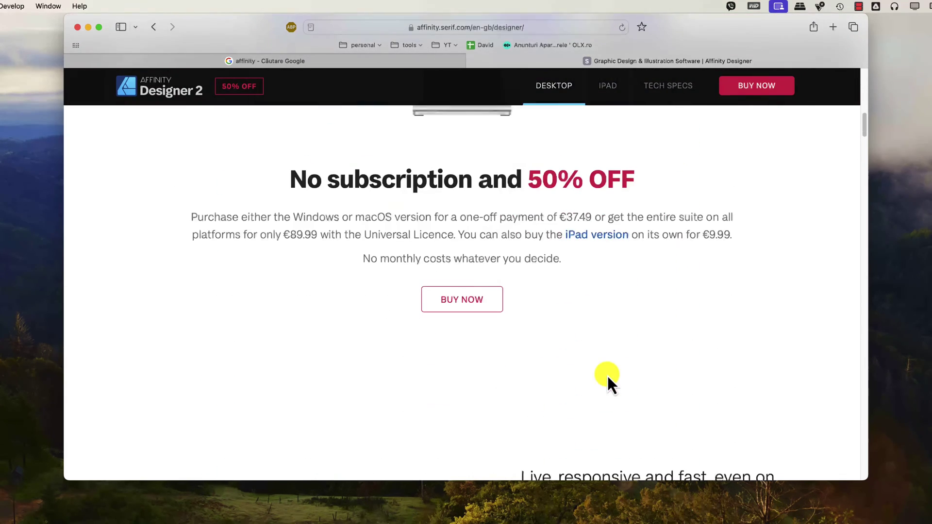
{"action": "scroll", "coordinate": [608, 377], "scroll_direction": "down", "scroll_amount": 15}
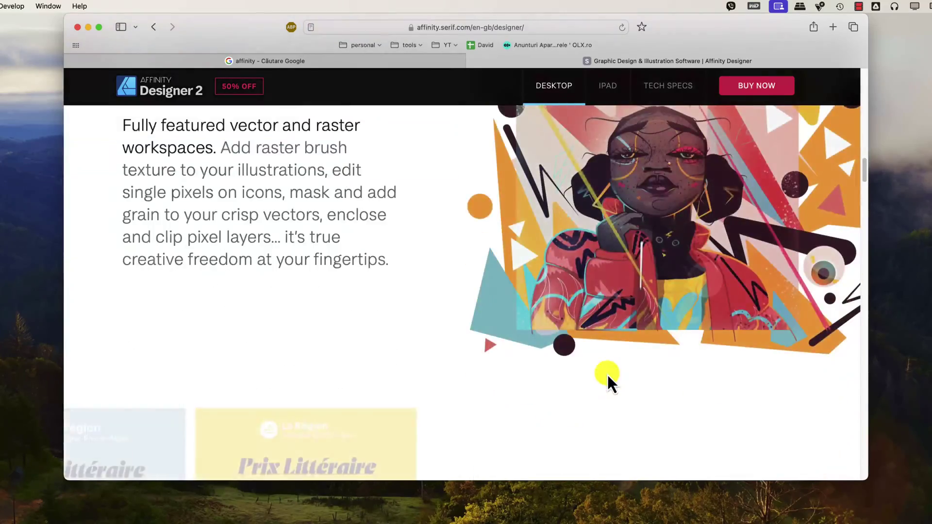
{"action": "scroll", "coordinate": [607, 375], "scroll_direction": "down", "scroll_amount": 20}
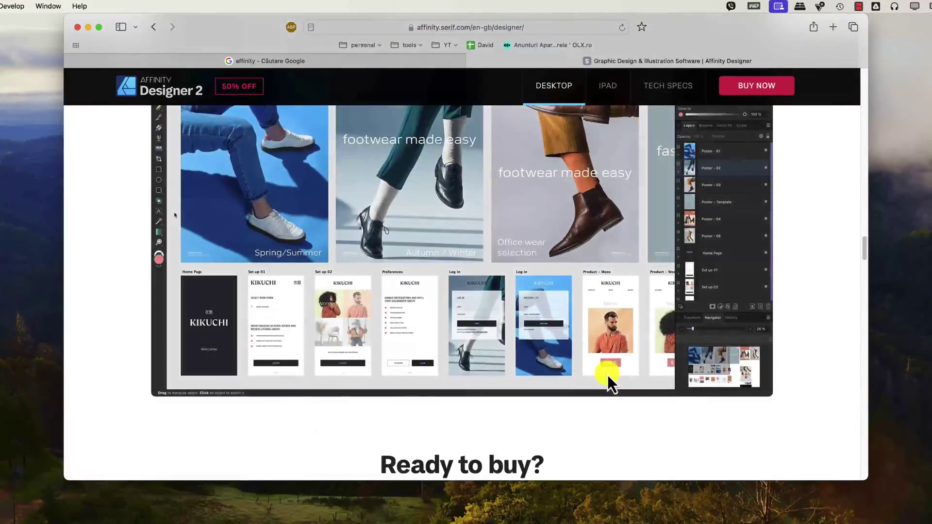
{"action": "scroll", "coordinate": [607, 375], "scroll_direction": "down", "scroll_amount": 20}
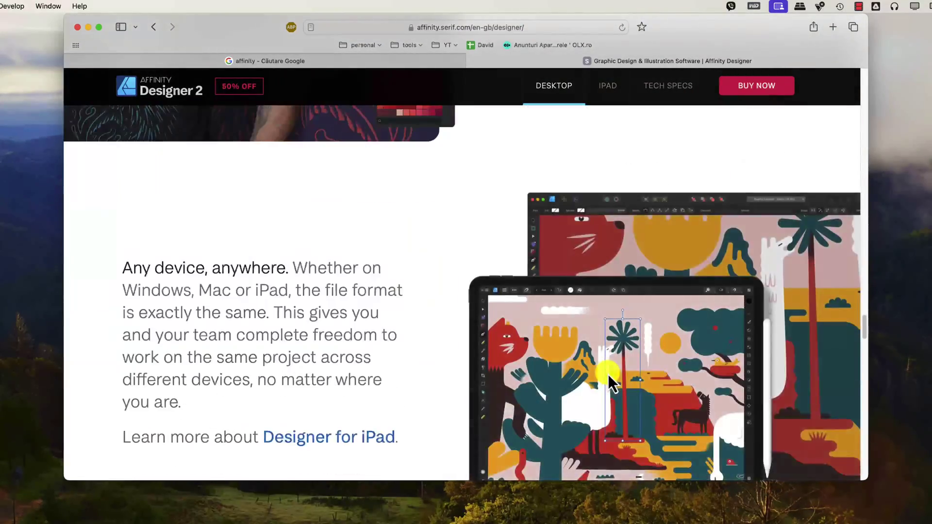
{"action": "scroll", "coordinate": [608, 375], "scroll_direction": "down", "scroll_amount": 5}
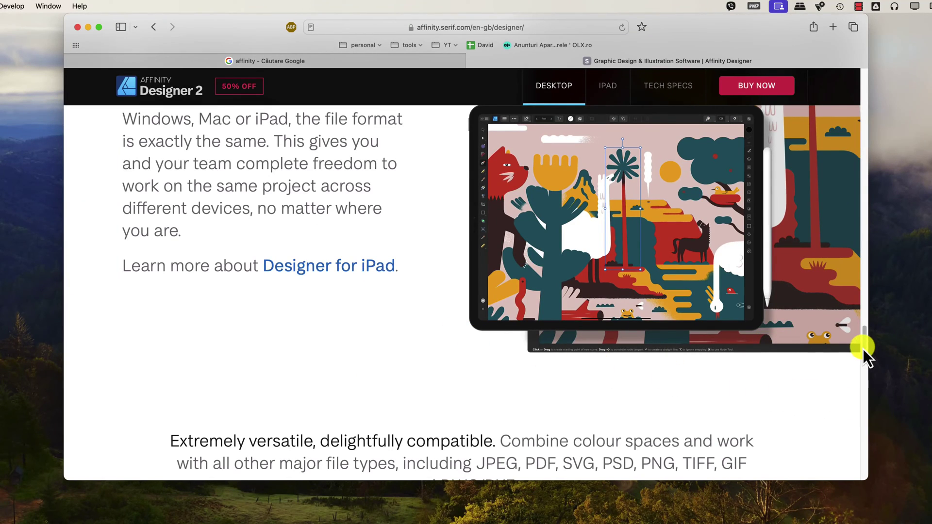
{"action": "left_click_drag", "start_coordinate": [864, 349], "coordinate": [863, 443]}
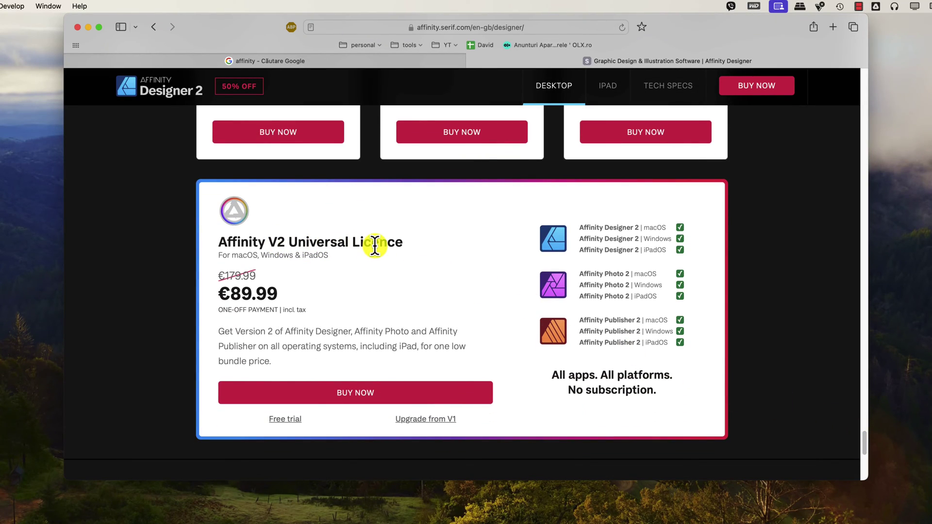
{"action": "scroll", "coordinate": [310, 291], "scroll_direction": "down", "scroll_amount": 2}
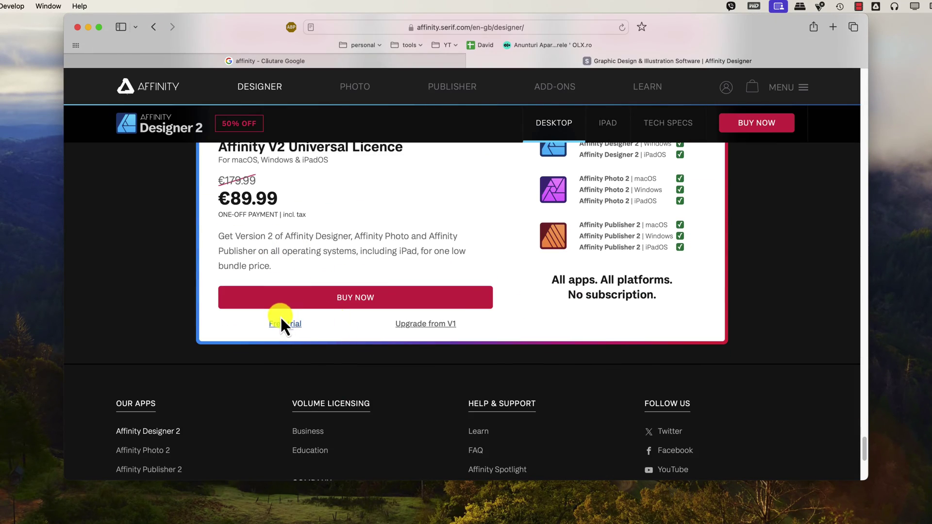
Start the Universal Licence free trial and submit your Gmail e-mail address.
{"action": "left_click", "coordinate": [286, 324]}
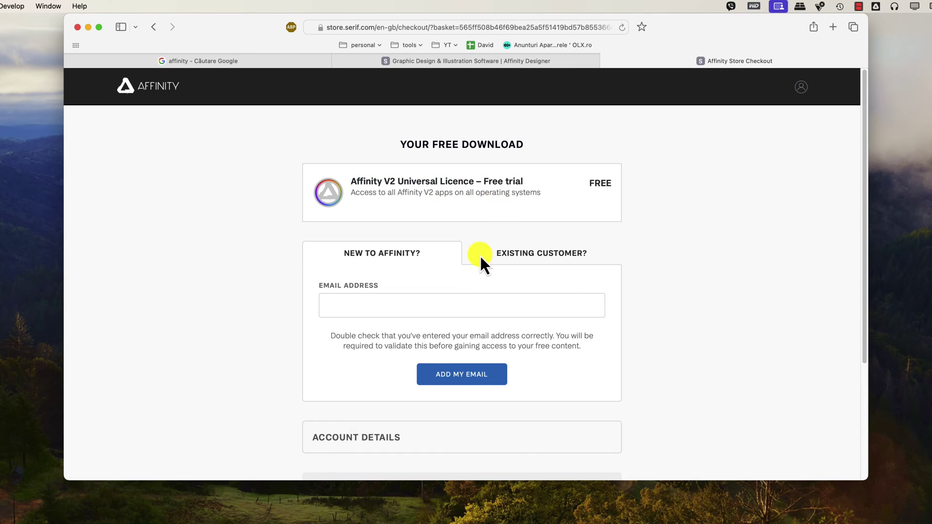
{"action": "left_click", "coordinate": [410, 306]}
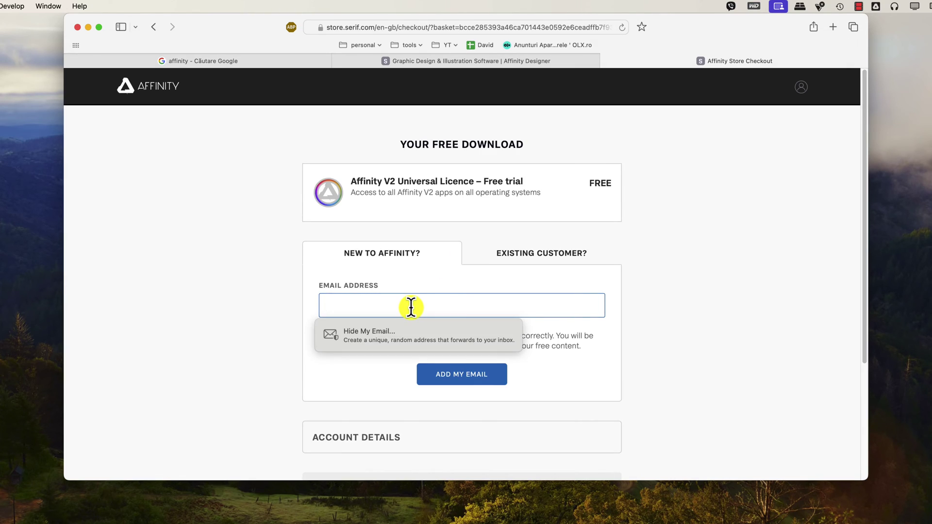
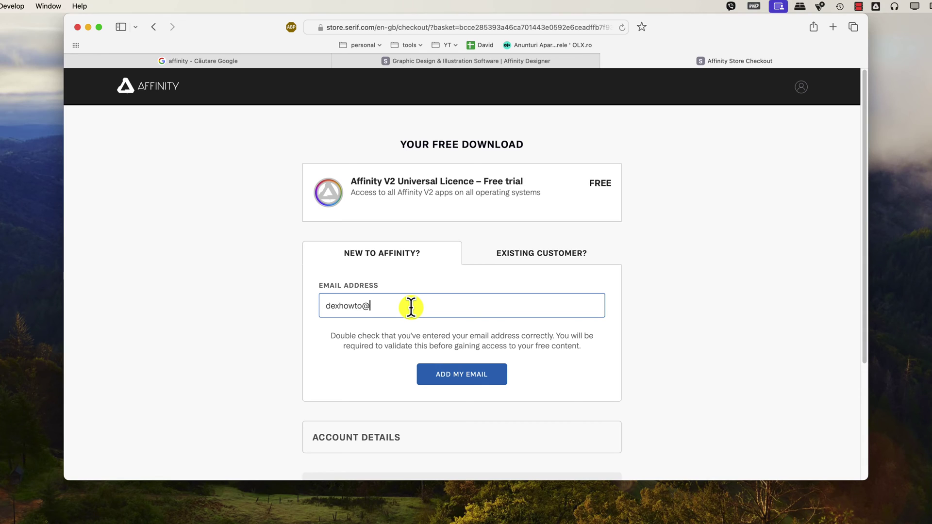
{"action": "left_click", "coordinate": [444, 381]}
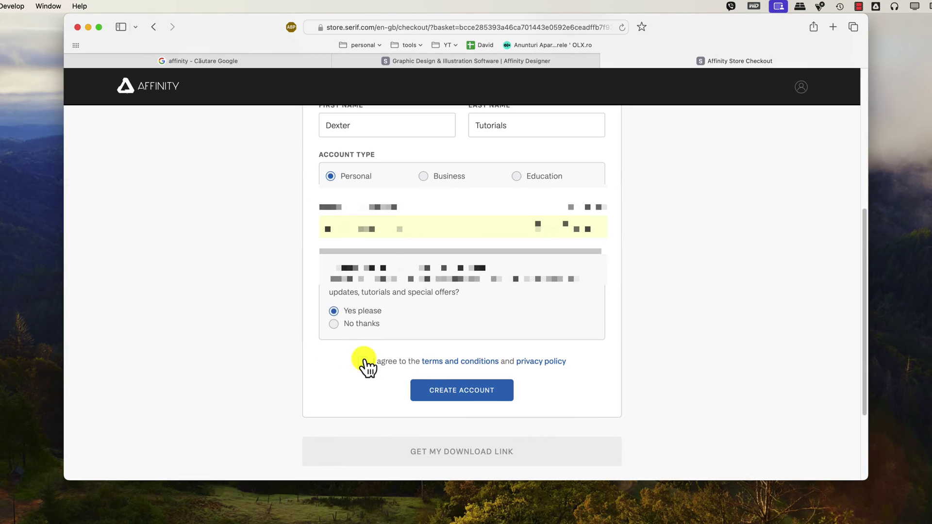
Agree to the terms and conditions and create the Affinity Store account.
{"action": "left_click", "coordinate": [363, 361]}
{"action": "left_click", "coordinate": [463, 390]}
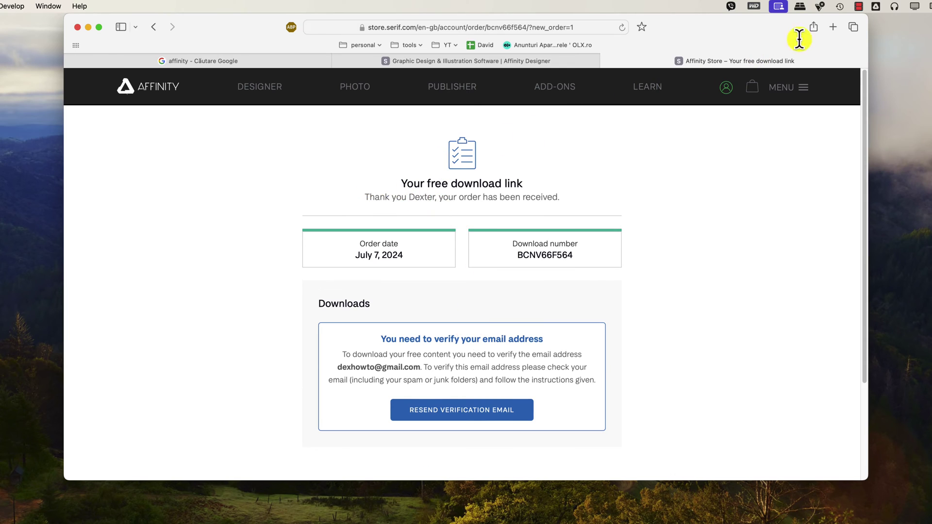
{"action": "scroll", "coordinate": [832, 28], "scroll_direction": "down", "scroll_amount": 2}
Load the pasted e-mail verification link in a new tab and scroll to the Designer 2 installers.
{"action": "left_click", "coordinate": [832, 28]}
{"action": "key", "text": "super+v"}
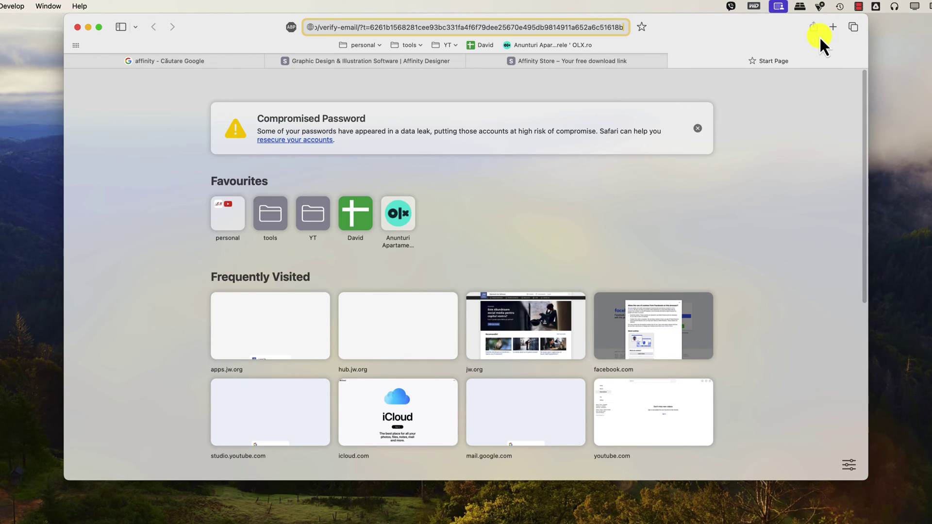
{"action": "key", "text": "Return"}
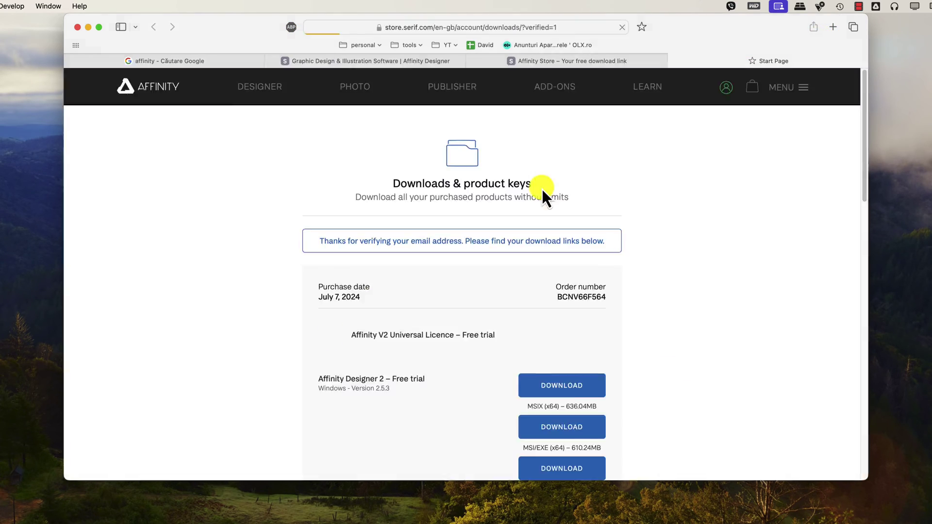
{"action": "scroll", "coordinate": [462, 363], "scroll_direction": "down", "scroll_amount": 3}
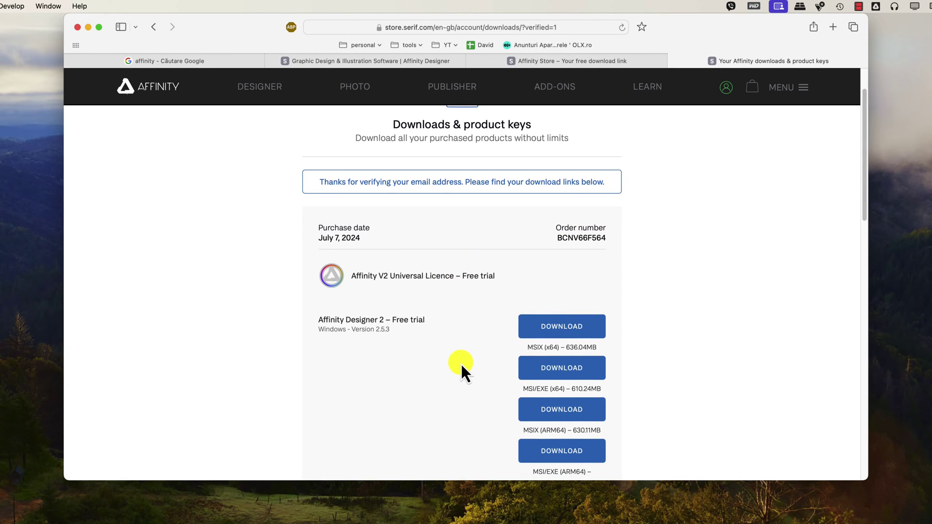
{"action": "scroll", "coordinate": [462, 367], "scroll_direction": "down", "scroll_amount": 2}
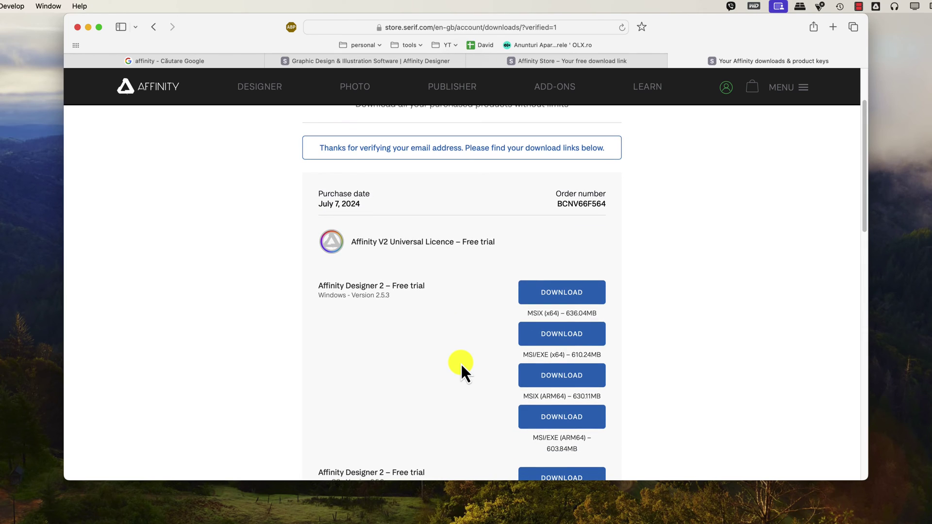
{"action": "scroll", "coordinate": [461, 364], "scroll_direction": "down", "scroll_amount": 6}
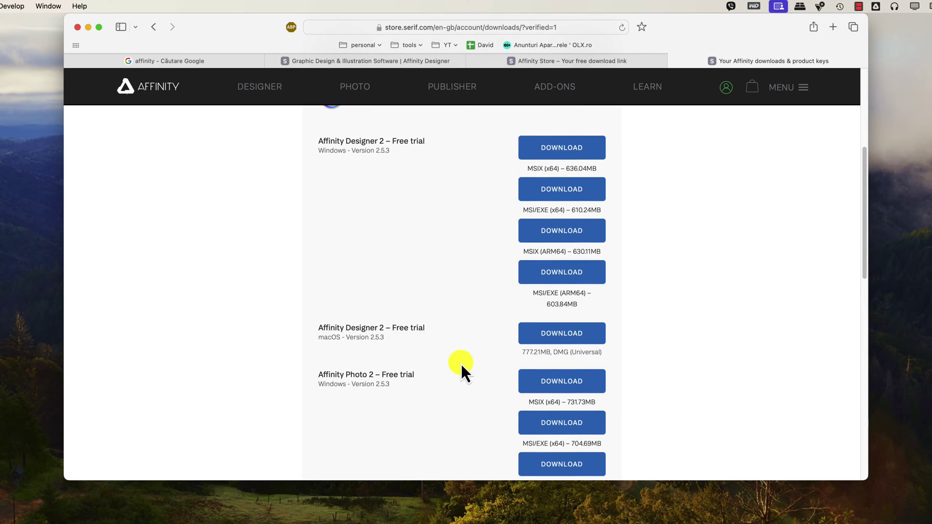
Download the Designer 2 macOS 777.21MB DMG, allowing downloads from store.serif.com.
{"action": "scroll", "coordinate": [361, 349], "scroll_direction": "up", "scroll_amount": 6}
{"action": "scroll", "coordinate": [363, 347], "scroll_direction": "up", "scroll_amount": 3}
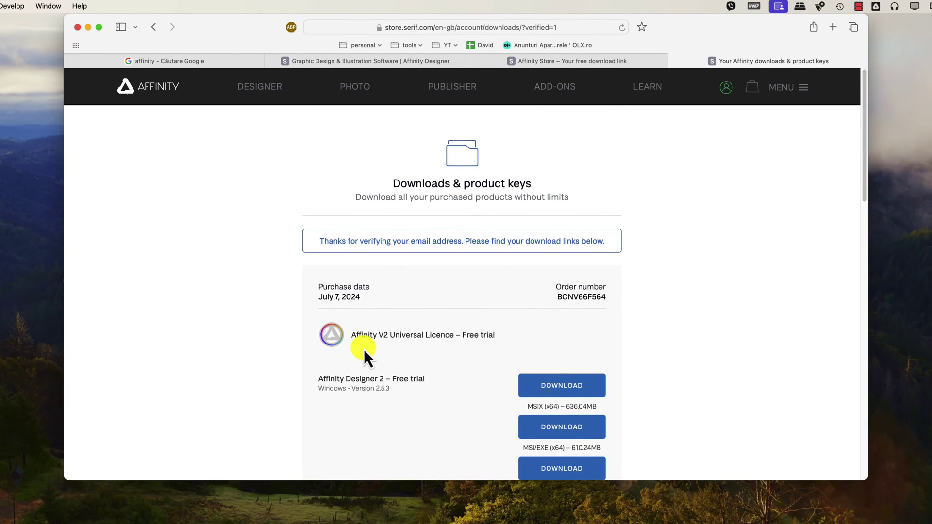
{"action": "scroll", "coordinate": [363, 348], "scroll_direction": "down", "scroll_amount": 10}
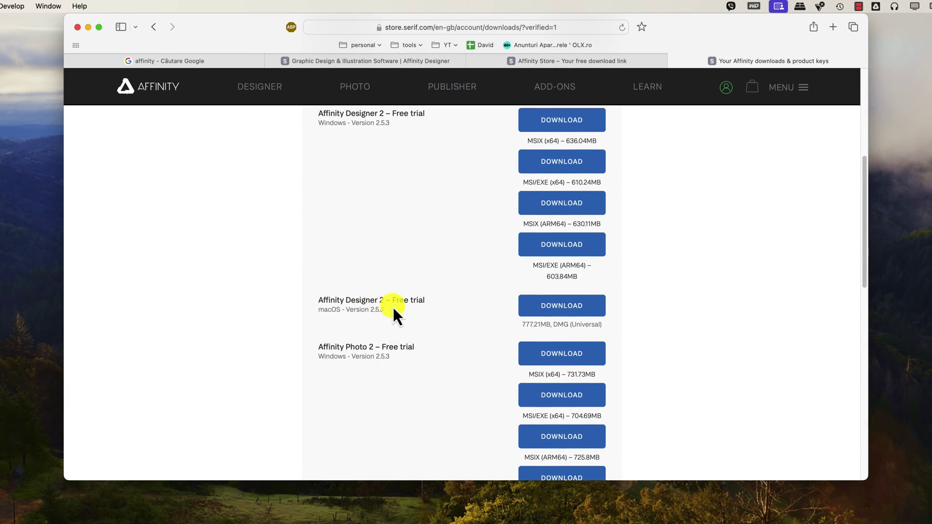
{"action": "left_click", "coordinate": [546, 311]}
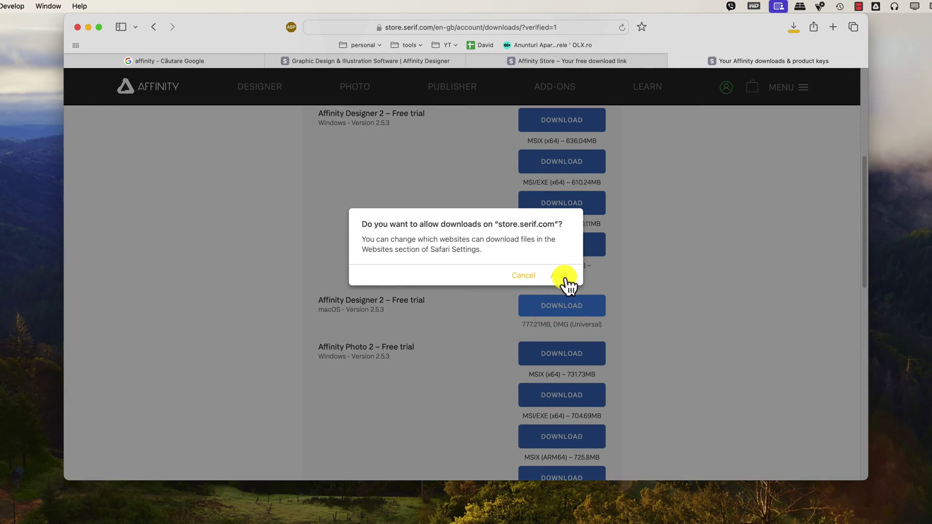
{"action": "left_click", "coordinate": [565, 276]}
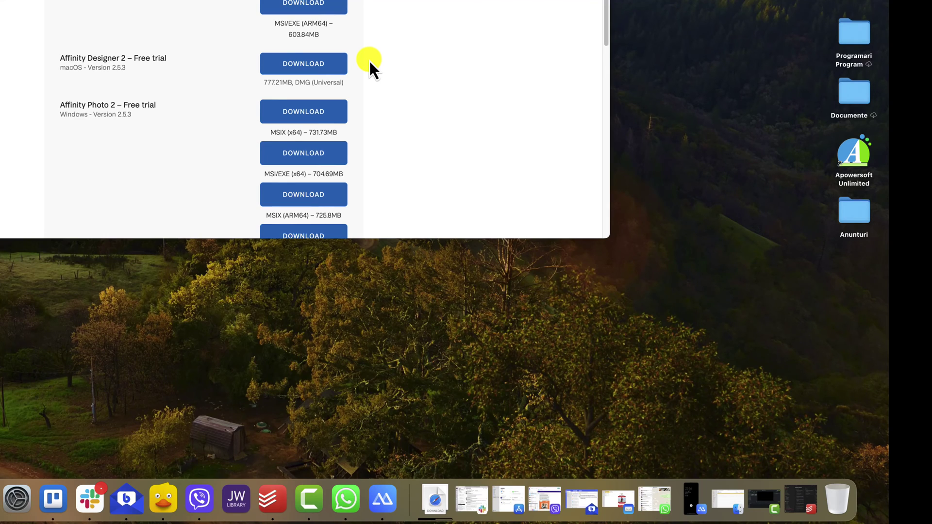
Open the downloaded DMG, copy Affinity Designer 2 into Applications, and view it in Launchpad.
{"action": "left_click", "coordinate": [435, 499]}
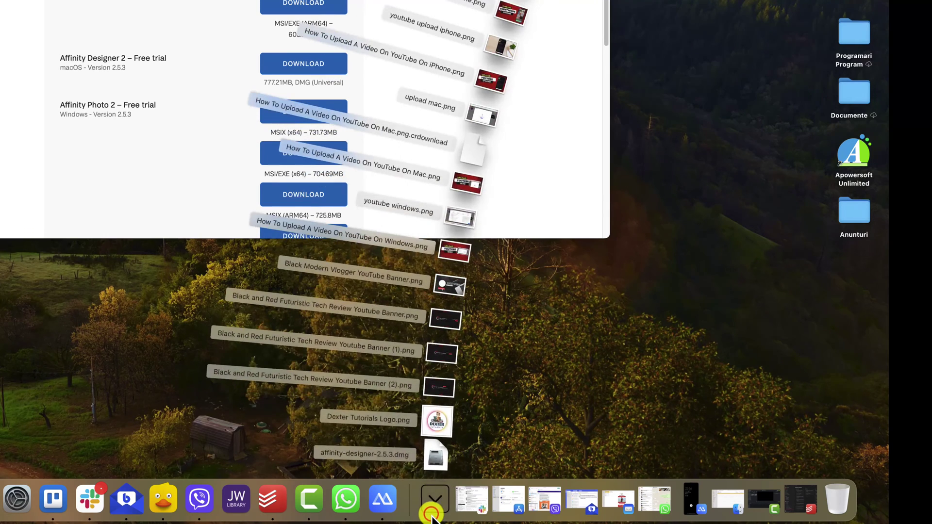
{"action": "left_click", "coordinate": [438, 467]}
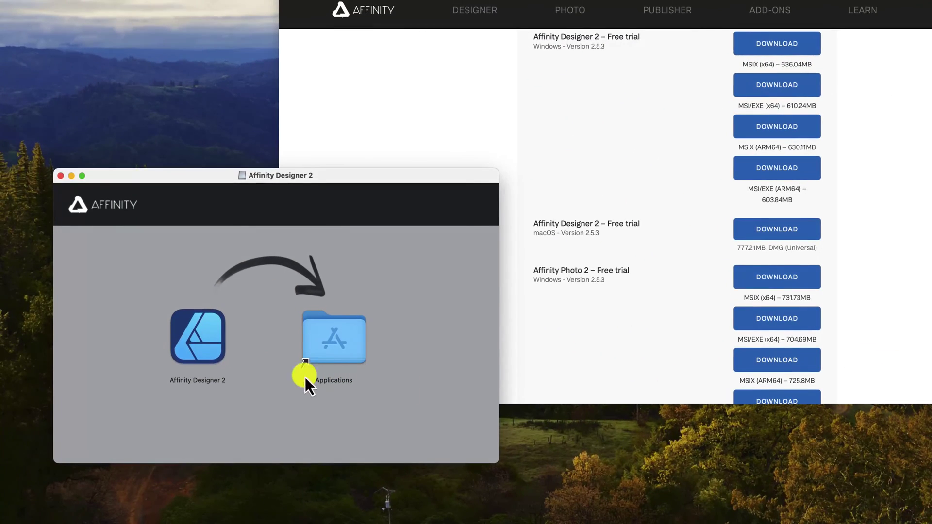
{"action": "left_click", "coordinate": [187, 352]}
{"action": "left_click_drag", "start_coordinate": [188, 351], "coordinate": [330, 348]}
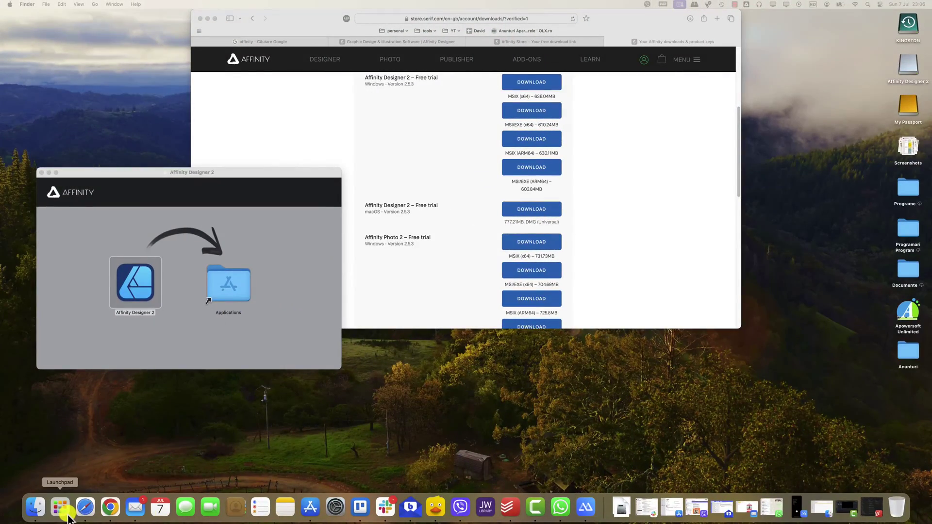
{"action": "left_click", "coordinate": [61, 507]}
{"action": "scroll", "coordinate": [477, 457], "scroll_direction": "right", "scroll_amount": 3}
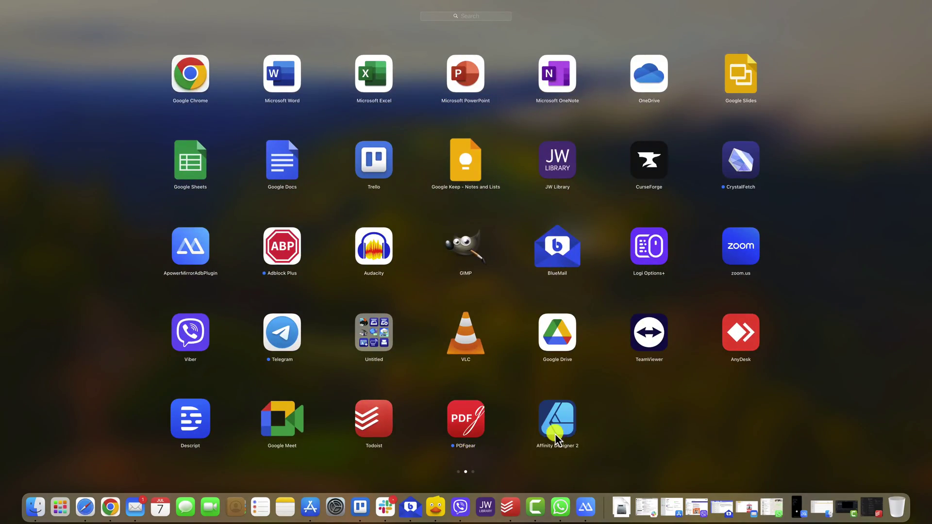
Launch Affinity Designer 2 from Launchpad and confirm opening the internet-downloaded app.
{"action": "left_click", "coordinate": [556, 429]}
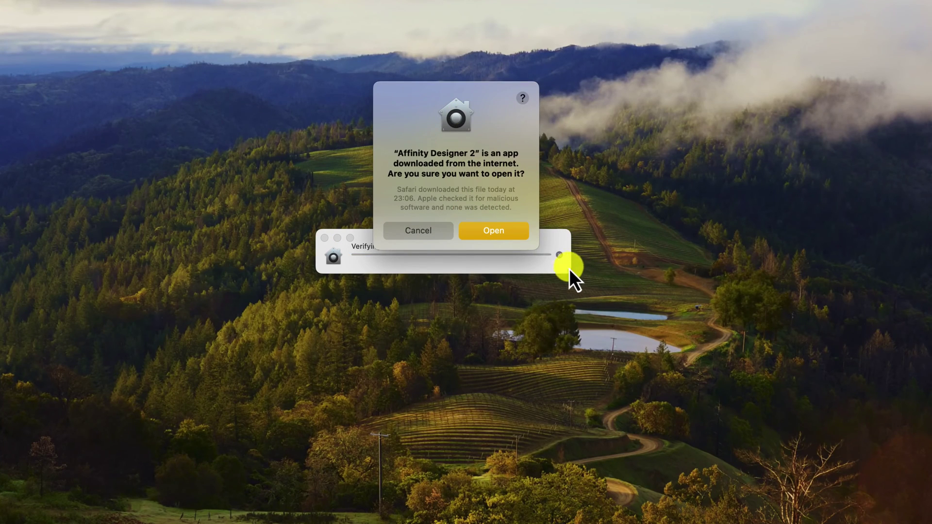
{"action": "left_click", "coordinate": [493, 231]}
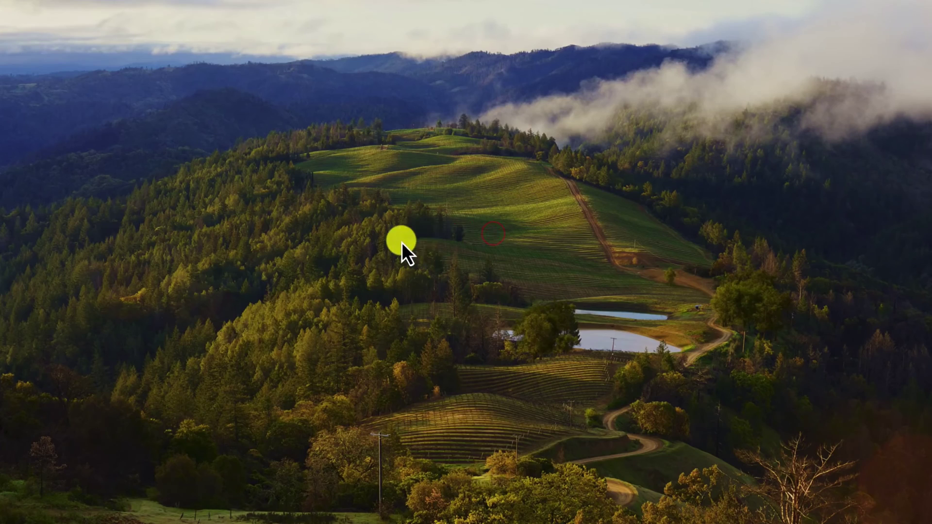
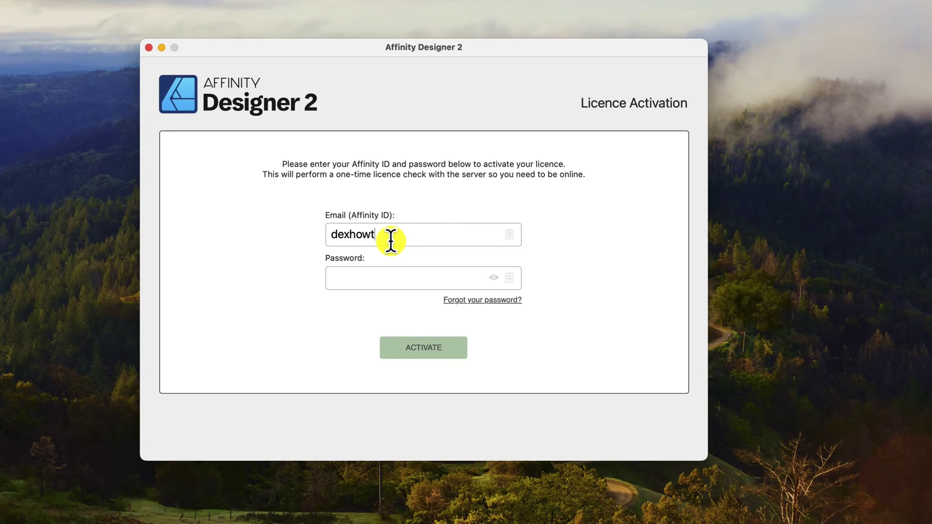
Sign in with your Affinity ID e-mail and saved password, then start the 7-day trial.
{"action": "key", "text": "Tab"}
{"action": "left_click", "coordinate": [374, 318]}
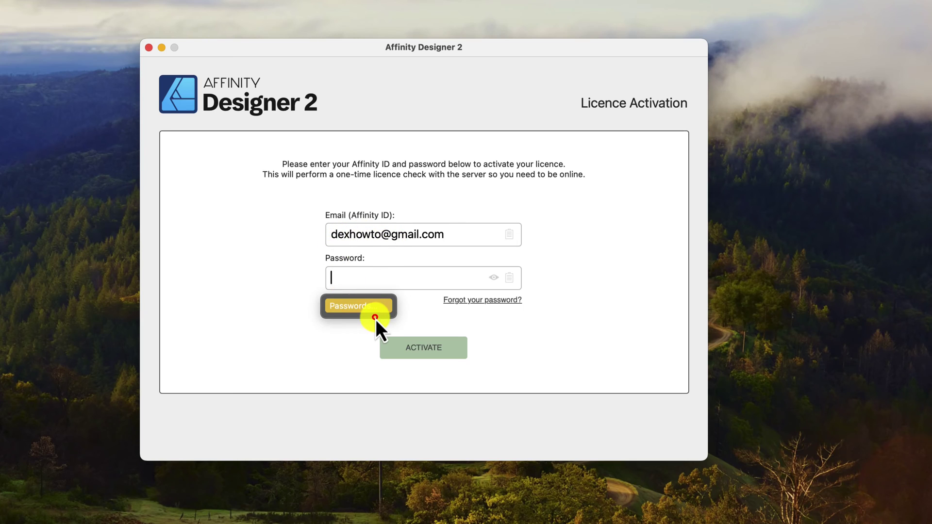
{"action": "left_click", "coordinate": [441, 354]}
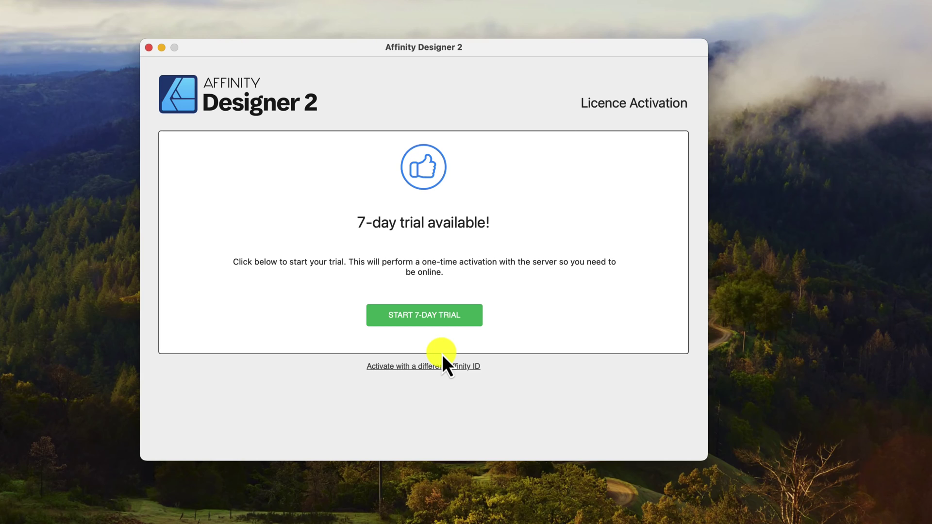
{"action": "left_click", "coordinate": [443, 324]}
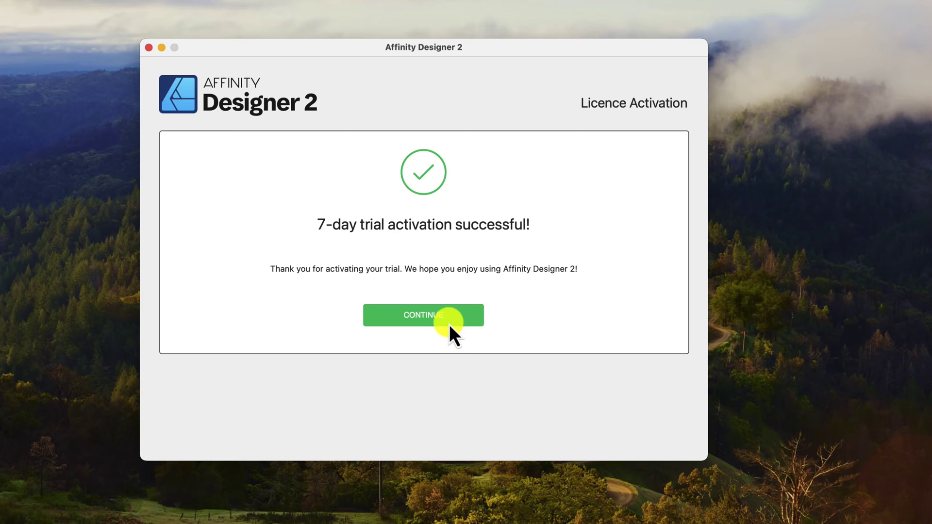
{"action": "left_click", "coordinate": [446, 324]}
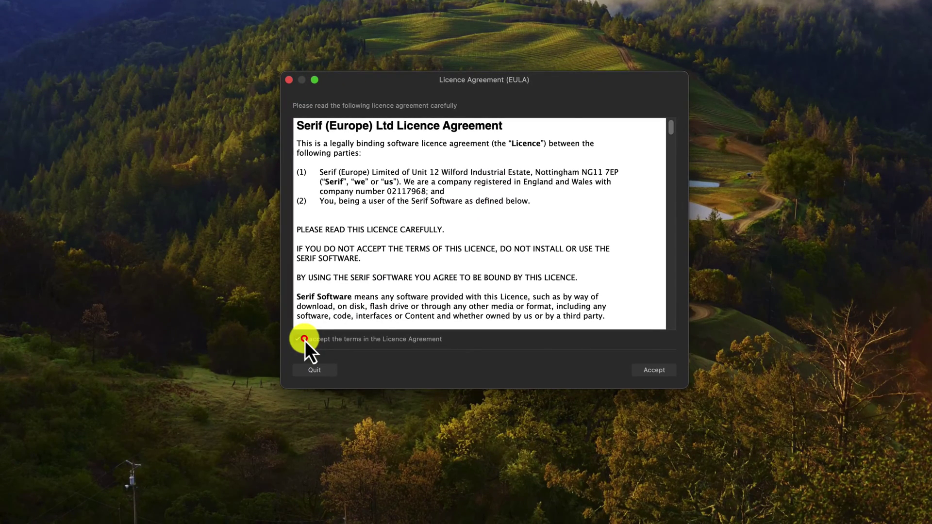
Accept the licence agreement terms and decline sharing anonymous usage data.
{"action": "left_click", "coordinate": [305, 339]}
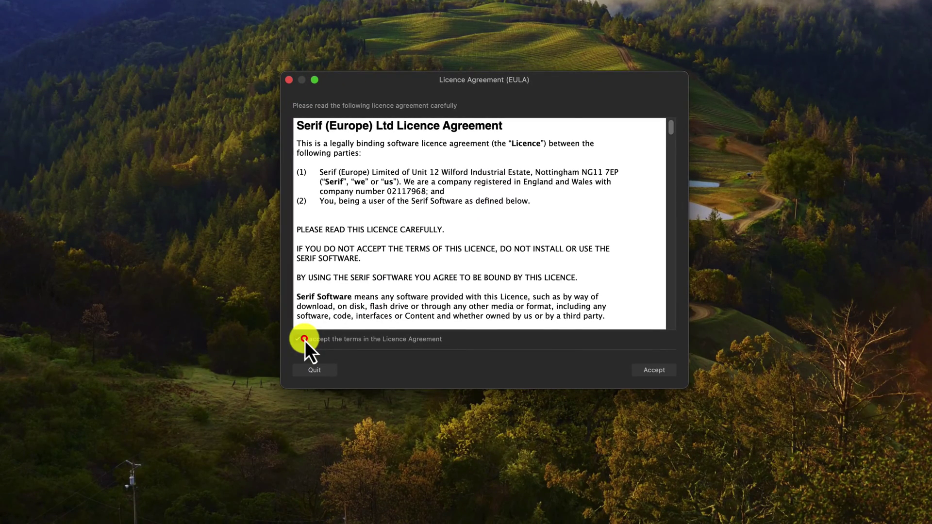
{"action": "left_click", "coordinate": [655, 377]}
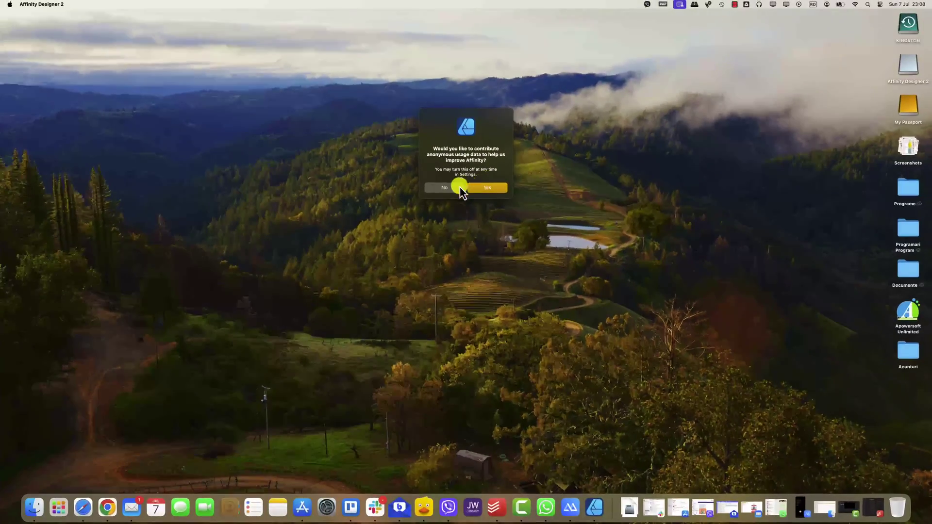
{"action": "left_click", "coordinate": [452, 187]}
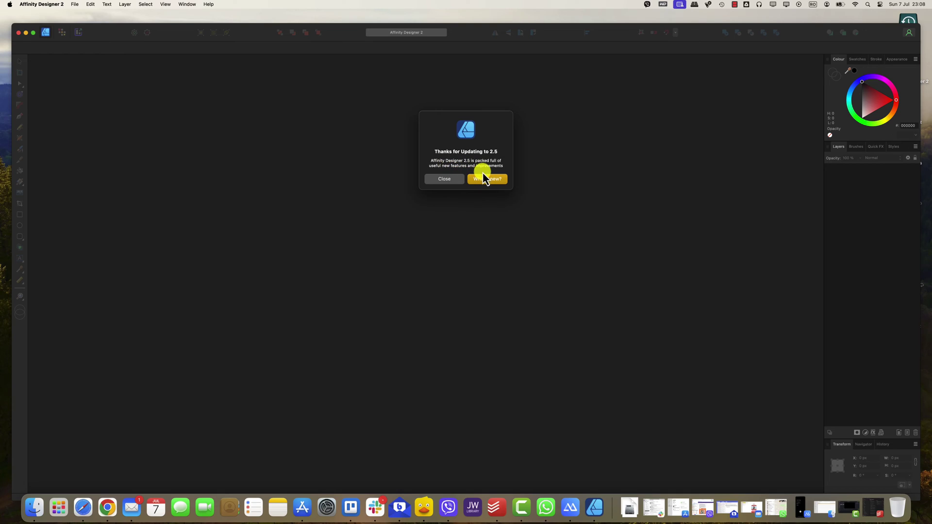
Close the 'Thanks for Updating to 2.5' notice and scroll through the Lessons window.
{"action": "left_click", "coordinate": [451, 182]}
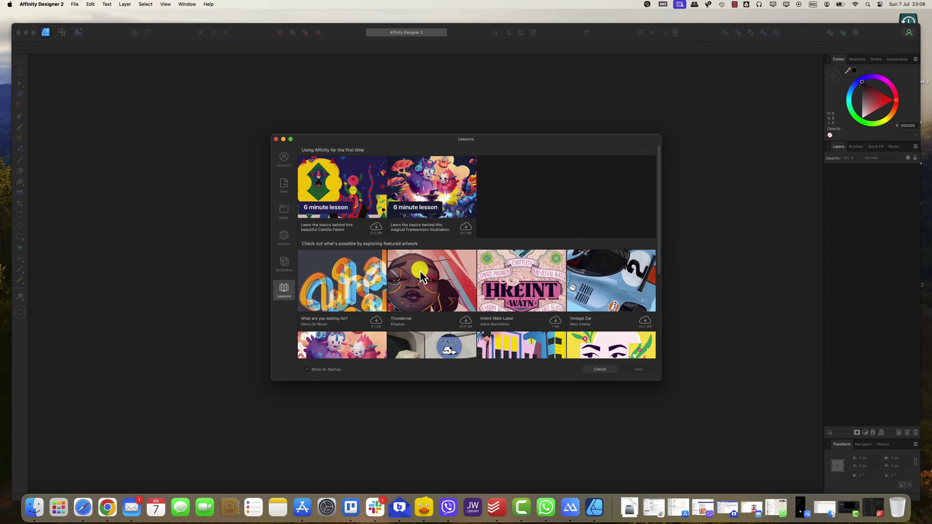
{"action": "scroll", "coordinate": [412, 340], "scroll_direction": "down", "scroll_amount": 5}
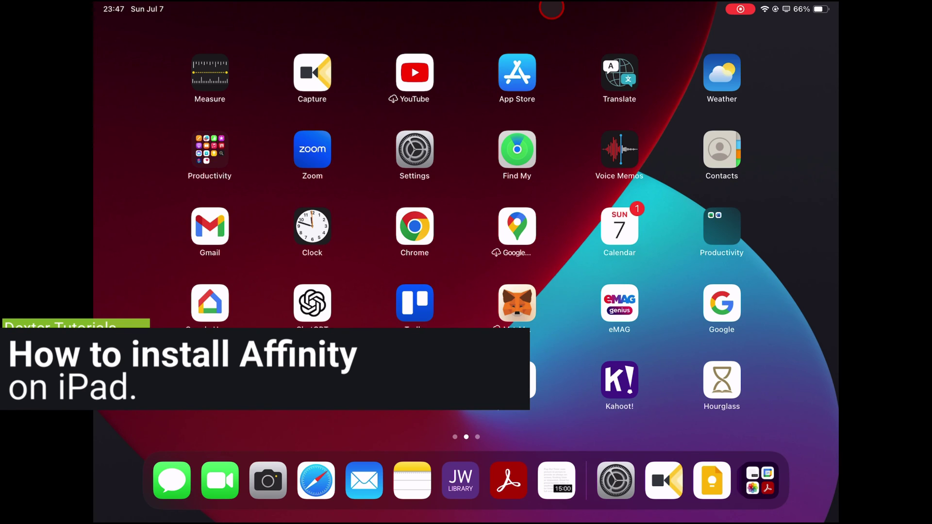
Search the App Store for 'affinity' using the suggested search term.
{"action": "left_click", "coordinate": [517, 73]}
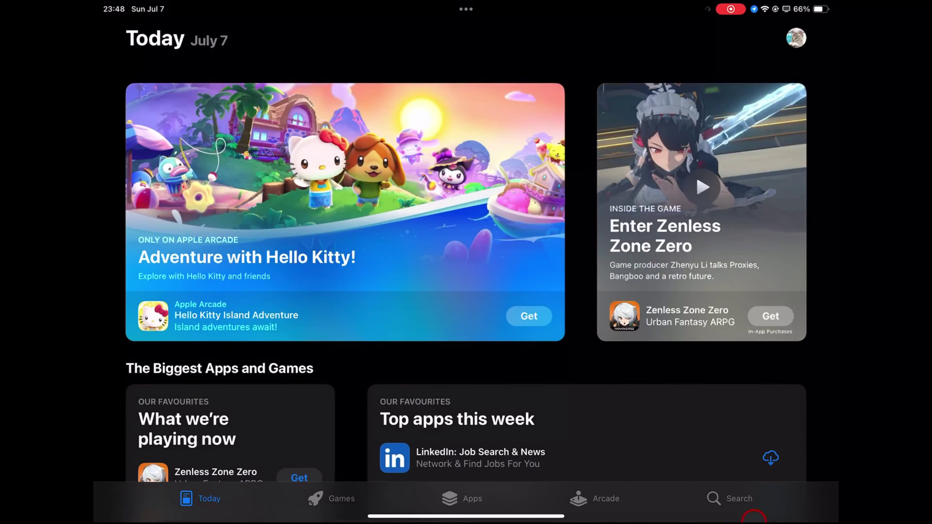
{"action": "left_click", "coordinate": [712, 498]}
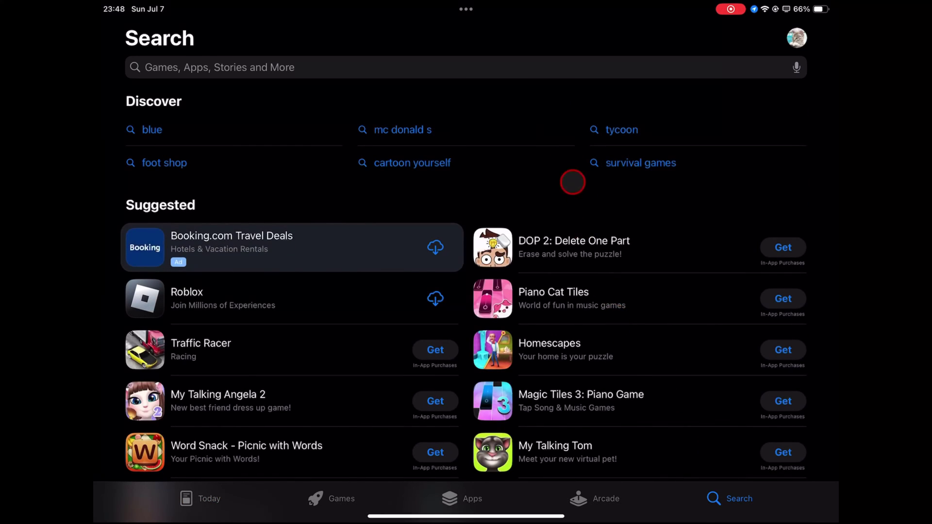
{"action": "left_click", "coordinate": [532, 66]}
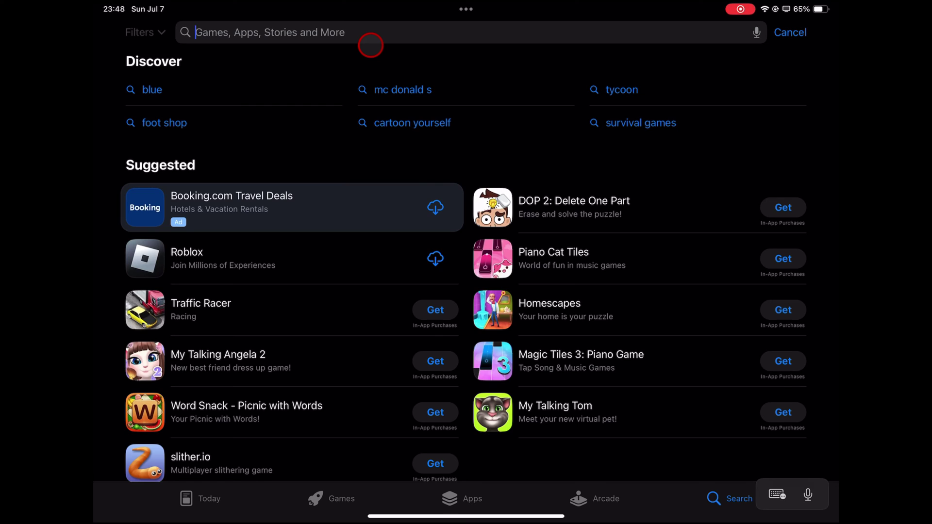
{"action": "left_click", "coordinate": [371, 43]}
{"action": "left_click", "coordinate": [155, 394]}
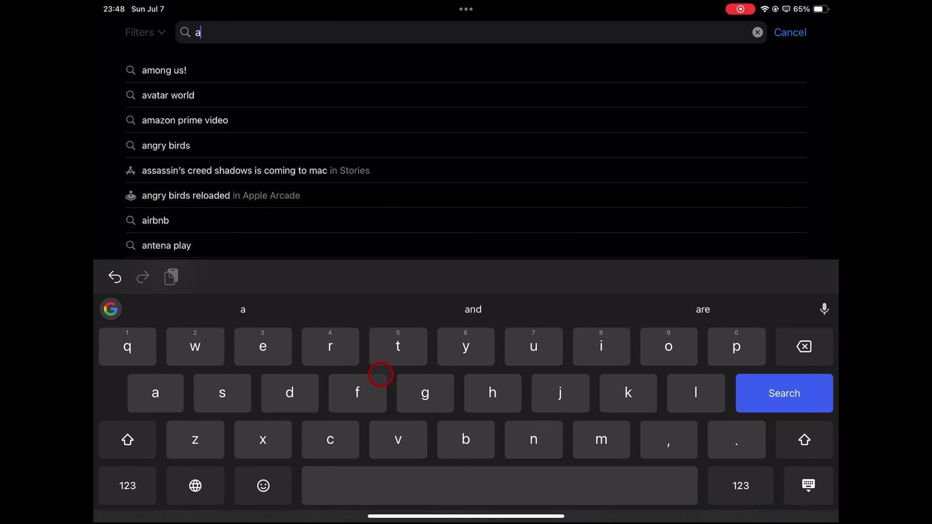
{"action": "left_click", "coordinate": [373, 403]}
{"action": "left_click", "coordinate": [375, 403]}
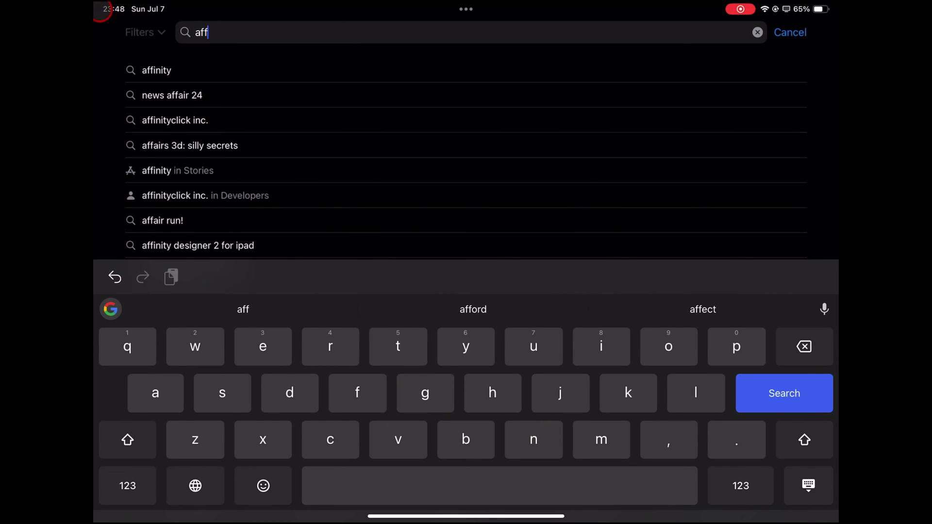
{"action": "left_click", "coordinate": [159, 72]}
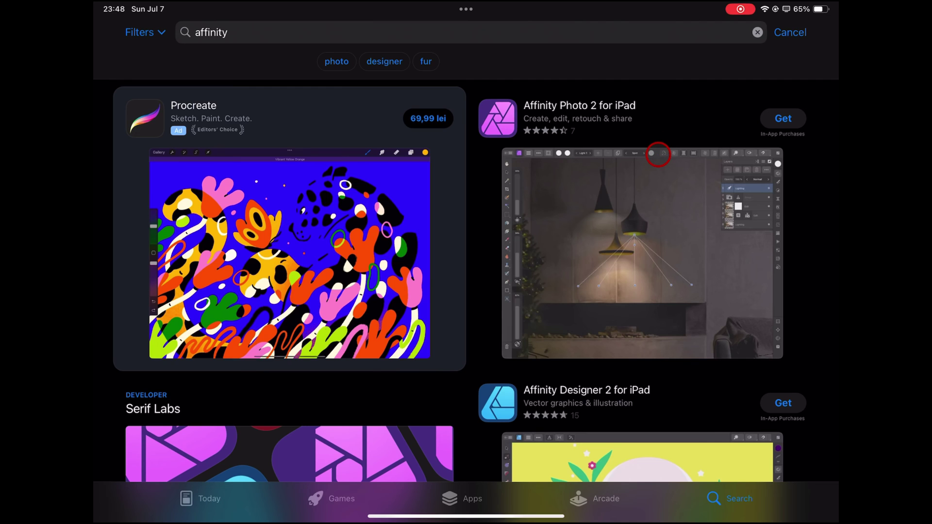
Get Affinity Photo 2 for iPad from the 'affinity' search results.
{"action": "scroll", "coordinate": [658, 146], "scroll_direction": "down", "scroll_amount": 2}
{"action": "scroll", "coordinate": [718, 290], "scroll_direction": "up", "scroll_amount": 2}
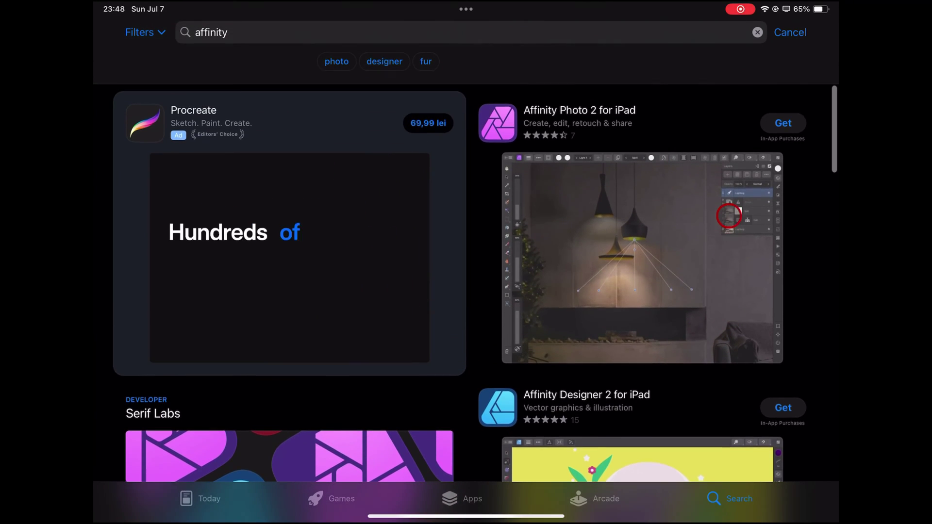
{"action": "left_click", "coordinate": [782, 118]}
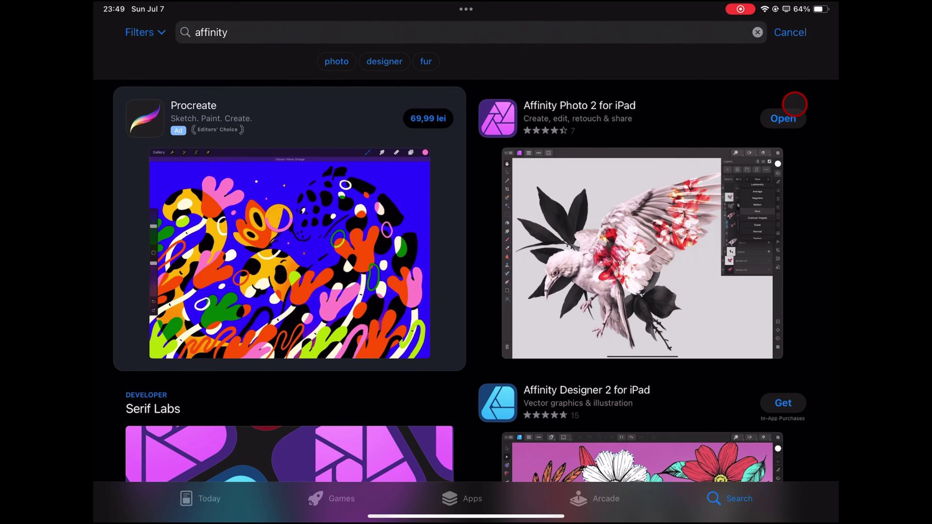
Launch Affinity Photo 2, allow local network access, sign in and start the 7-day trial.
{"action": "left_click", "coordinate": [786, 119]}
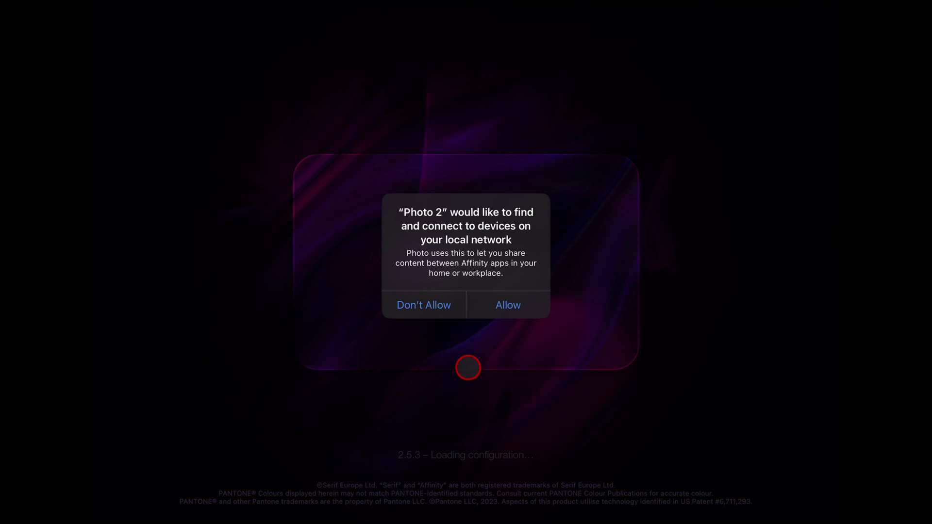
{"action": "left_click", "coordinate": [497, 301]}
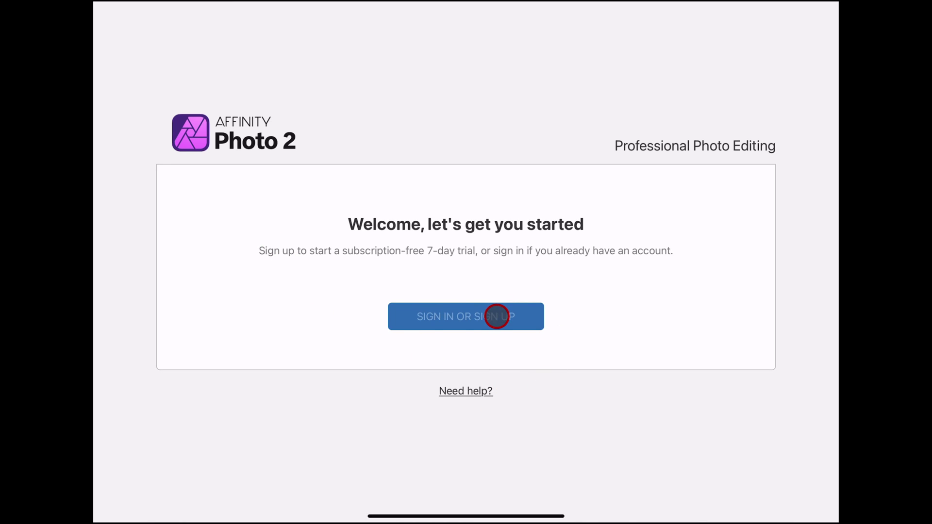
{"action": "left_click", "coordinate": [497, 316]}
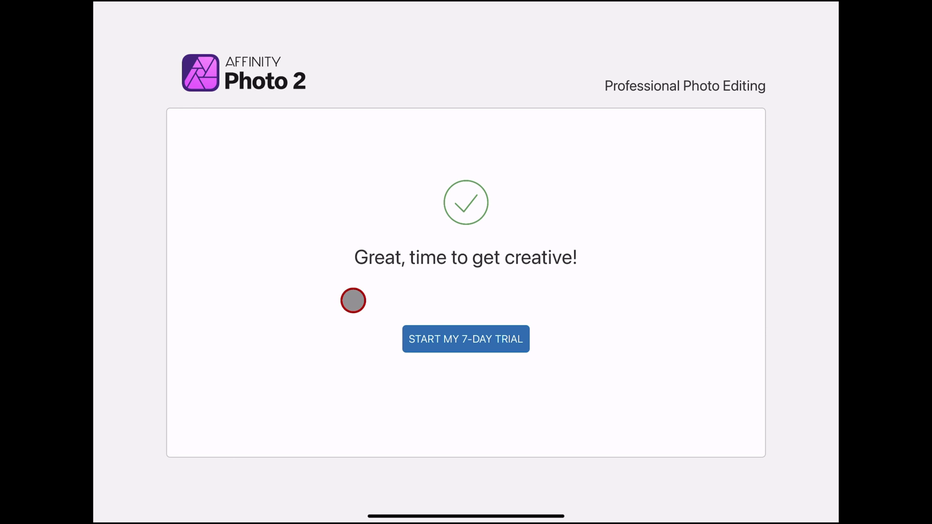
{"action": "left_click", "coordinate": [455, 339]}
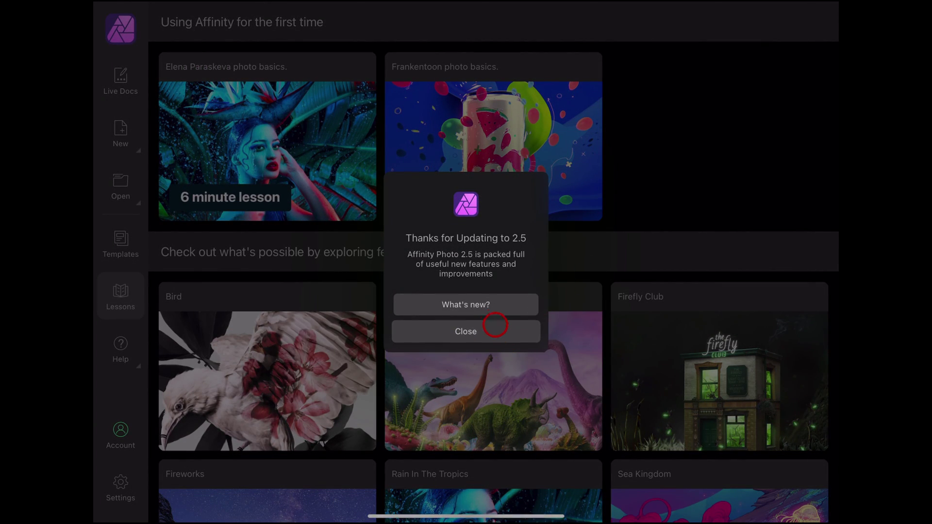
Dismiss the 2.5 update notice and create a 1920 × 1080 px FHD 1080p document at 72 DPI.
{"action": "left_click", "coordinate": [481, 326]}
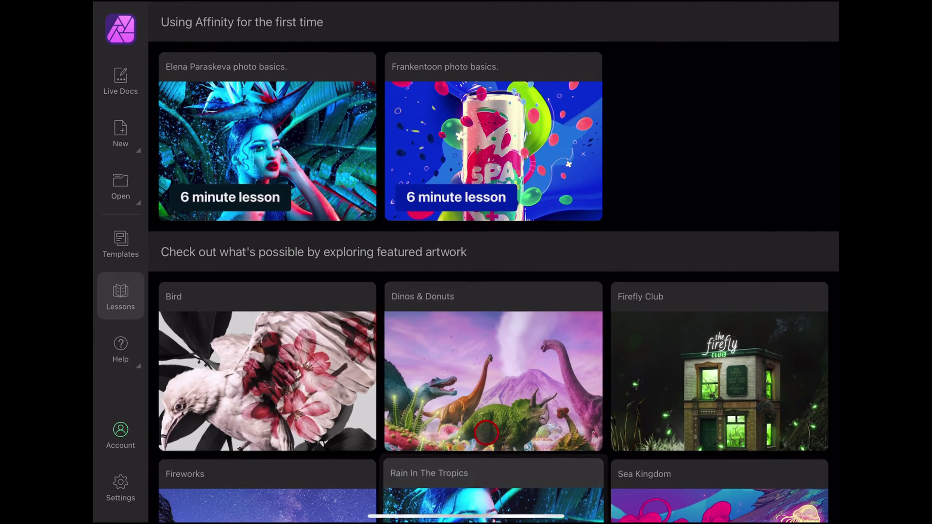
{"action": "left_click", "coordinate": [142, 166]}
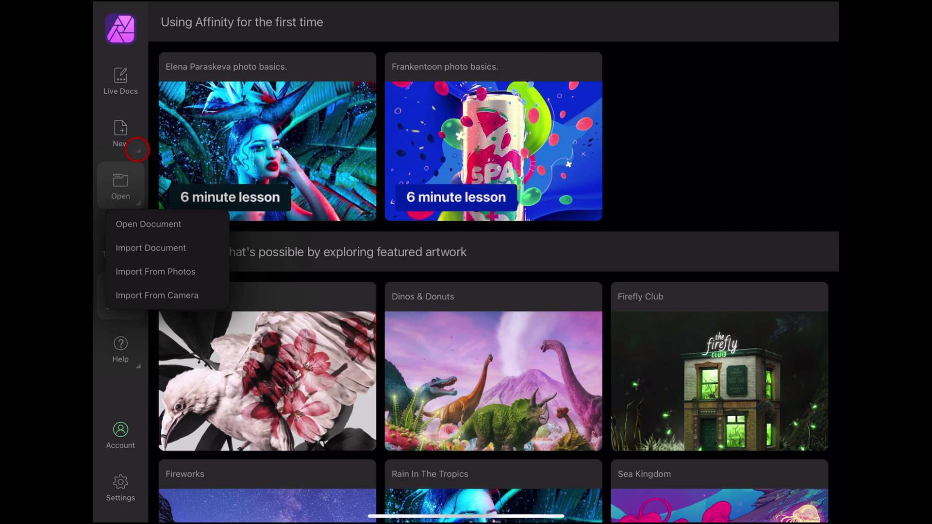
{"action": "left_click", "coordinate": [133, 145]}
{"action": "left_click", "coordinate": [121, 132]}
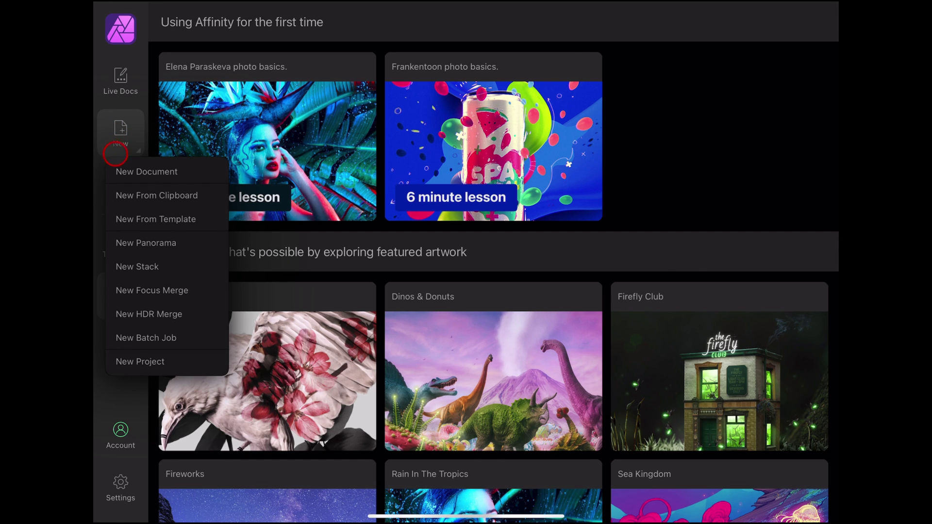
{"action": "left_click", "coordinate": [135, 174]}
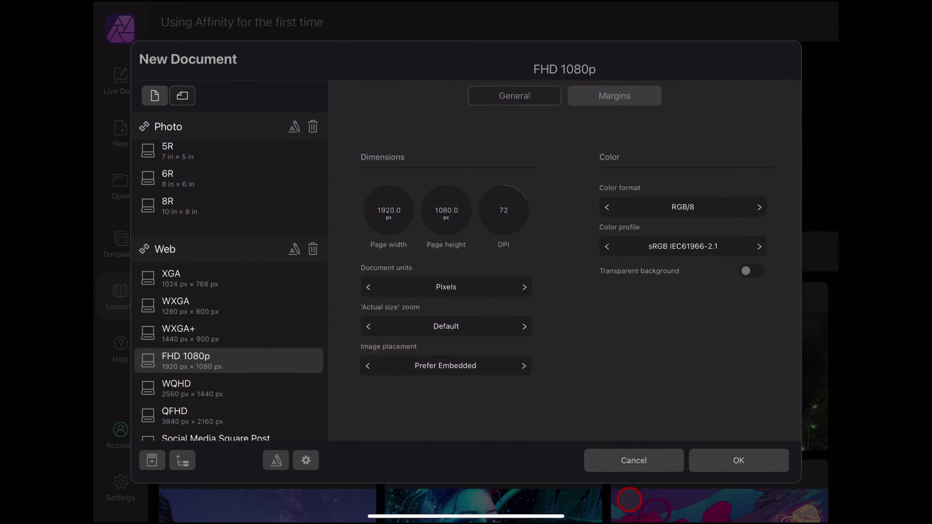
{"action": "left_click", "coordinate": [742, 459]}
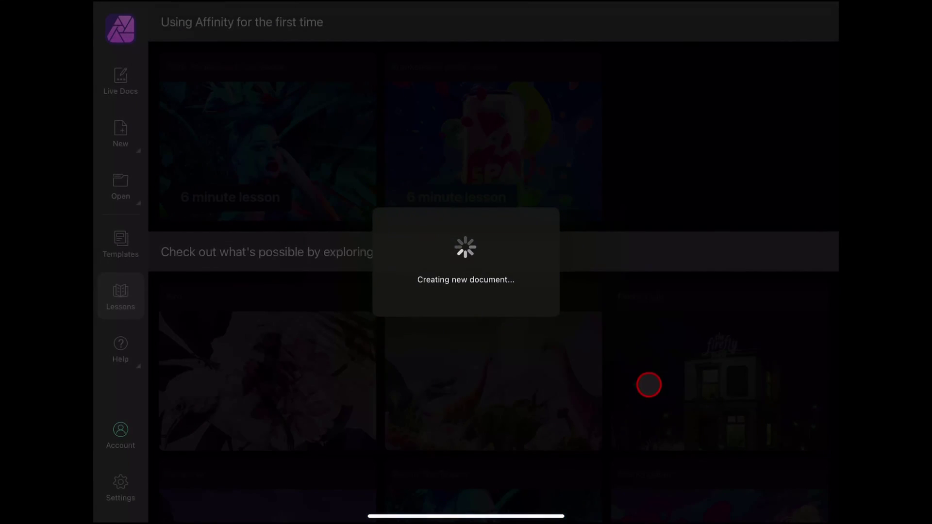